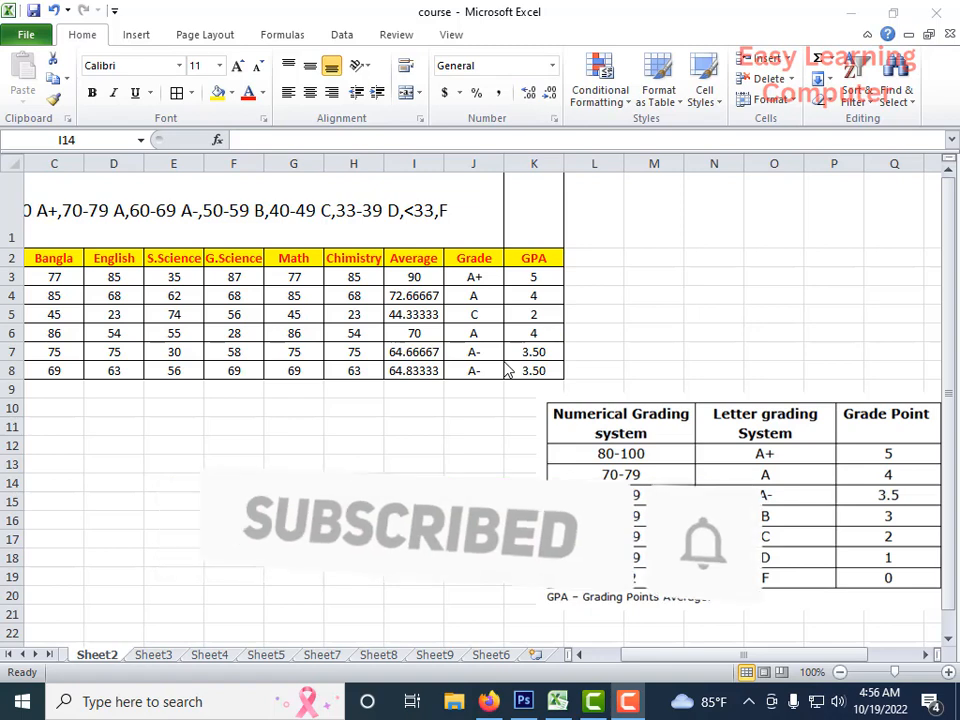
Step: Open Sheet8 and examine the numerical grade, letter grade and grade point scale below the marks table
click(378, 655)
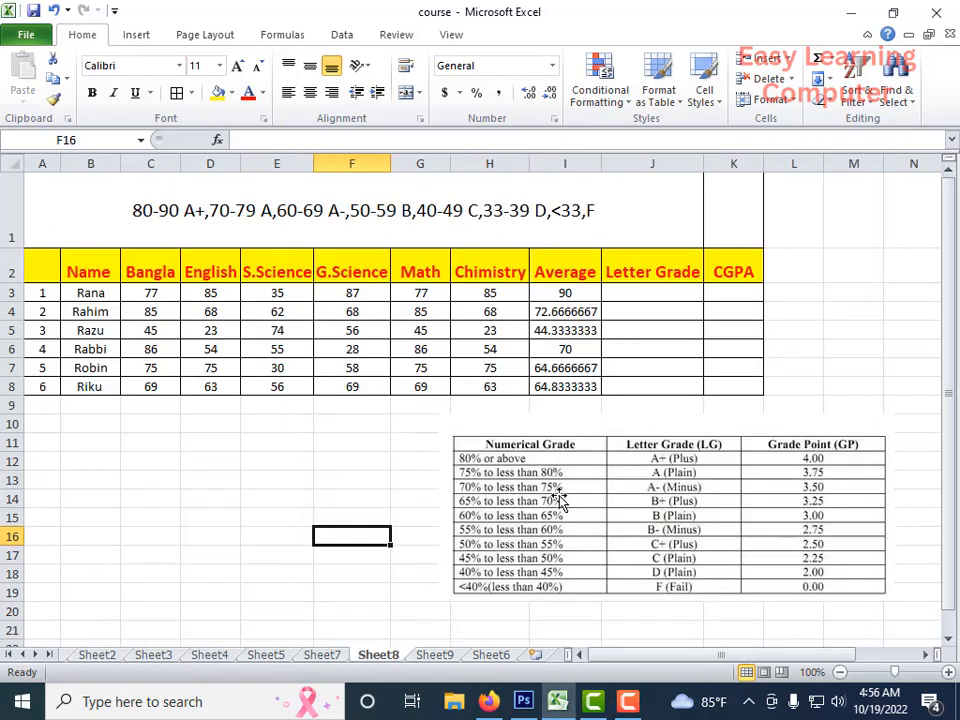
scroll(582, 463, down, 2)
scroll(560, 458, up, 2)
scroll(463, 450, down, 1)
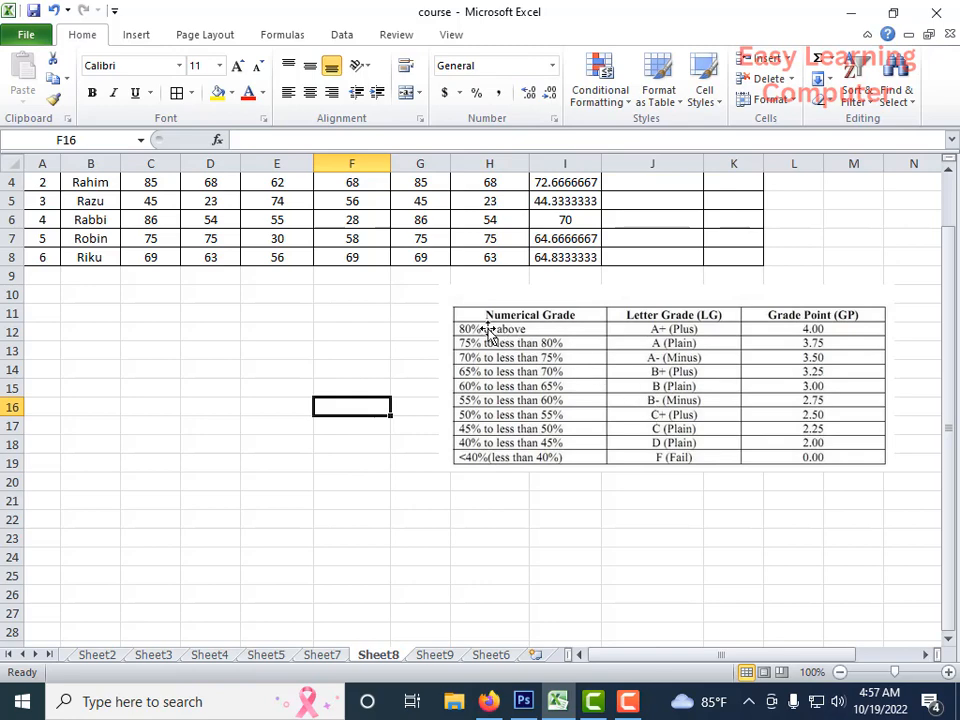
scroll(637, 482, up, 1)
scroll(637, 482, down, 1)
scroll(500, 478, up, 1)
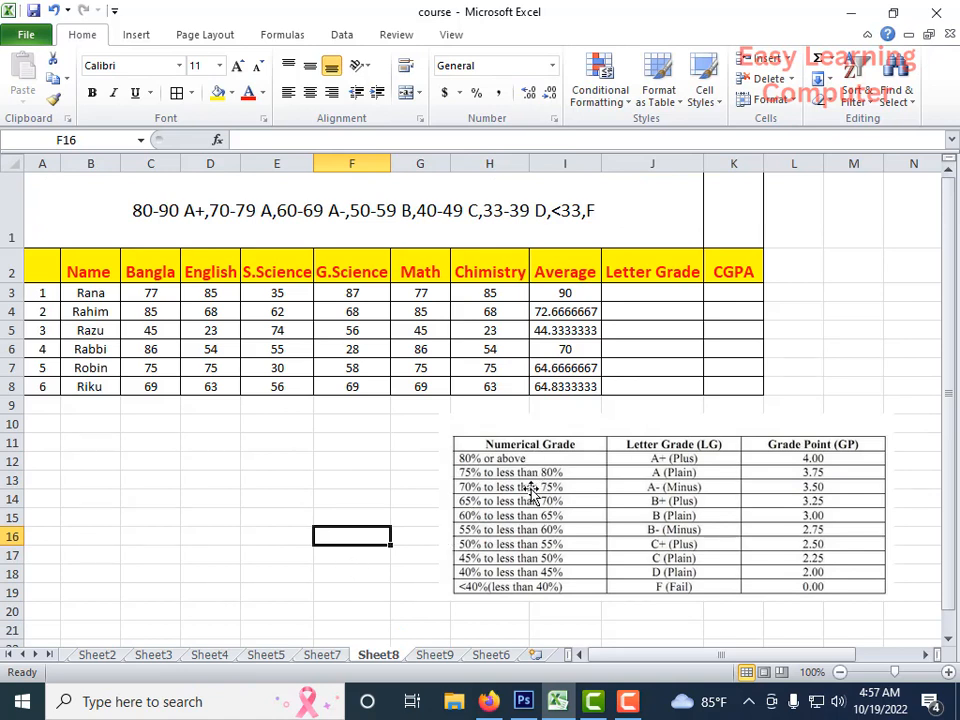
click(650, 293)
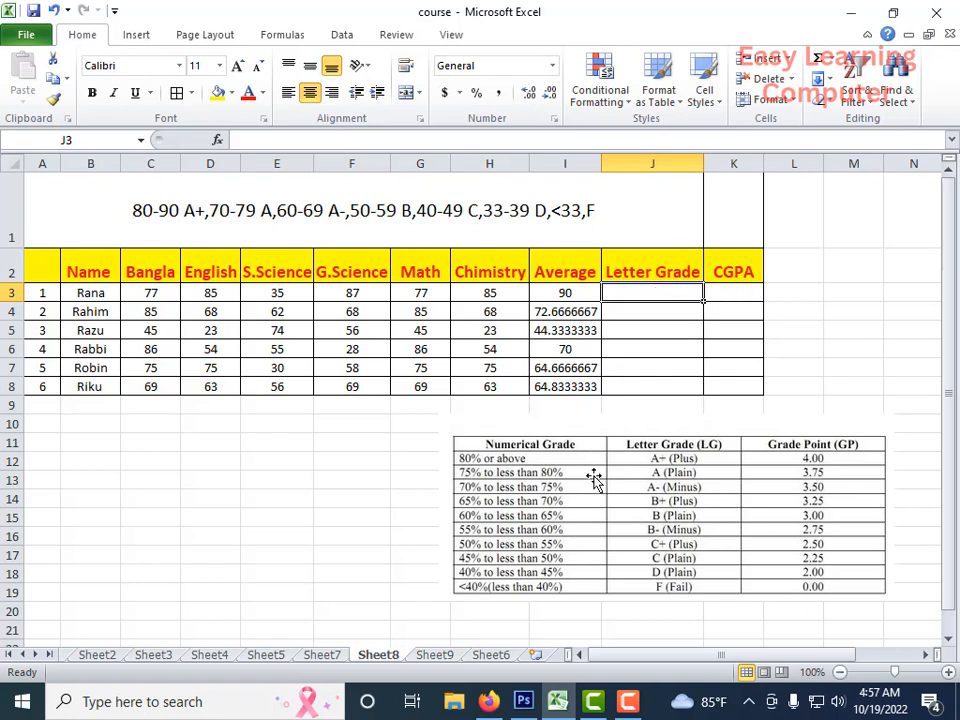
click(662, 316)
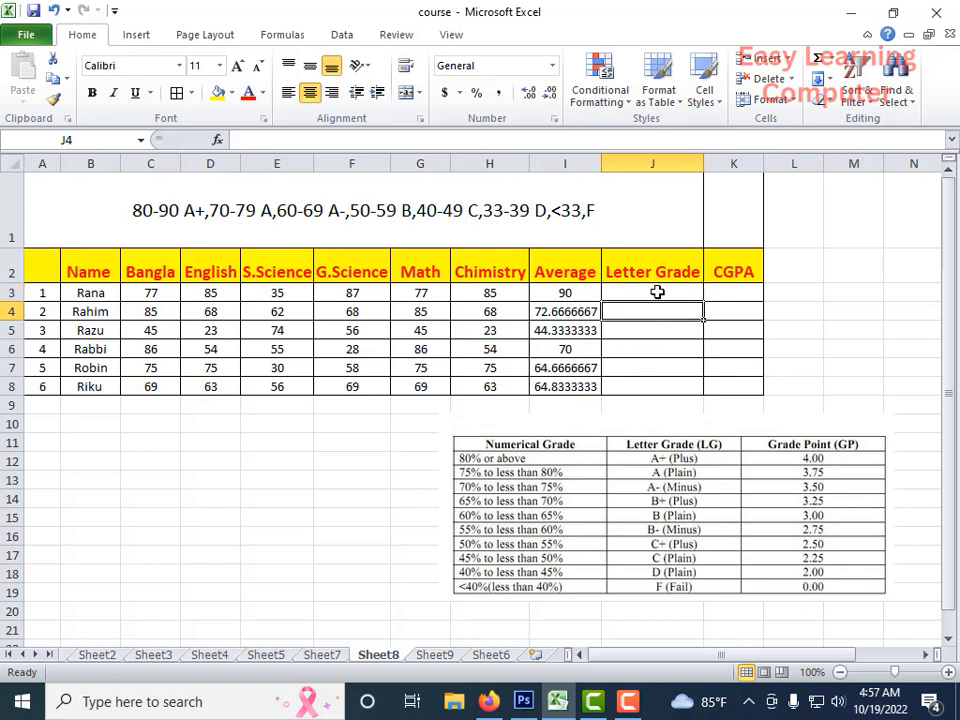
click(657, 290)
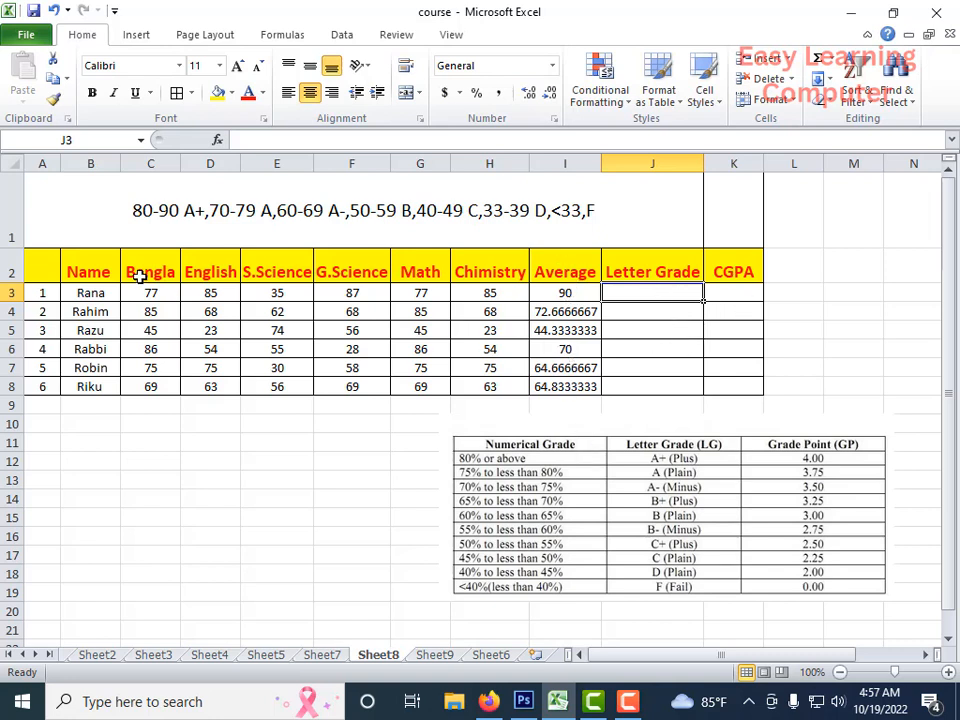
click(649, 313)
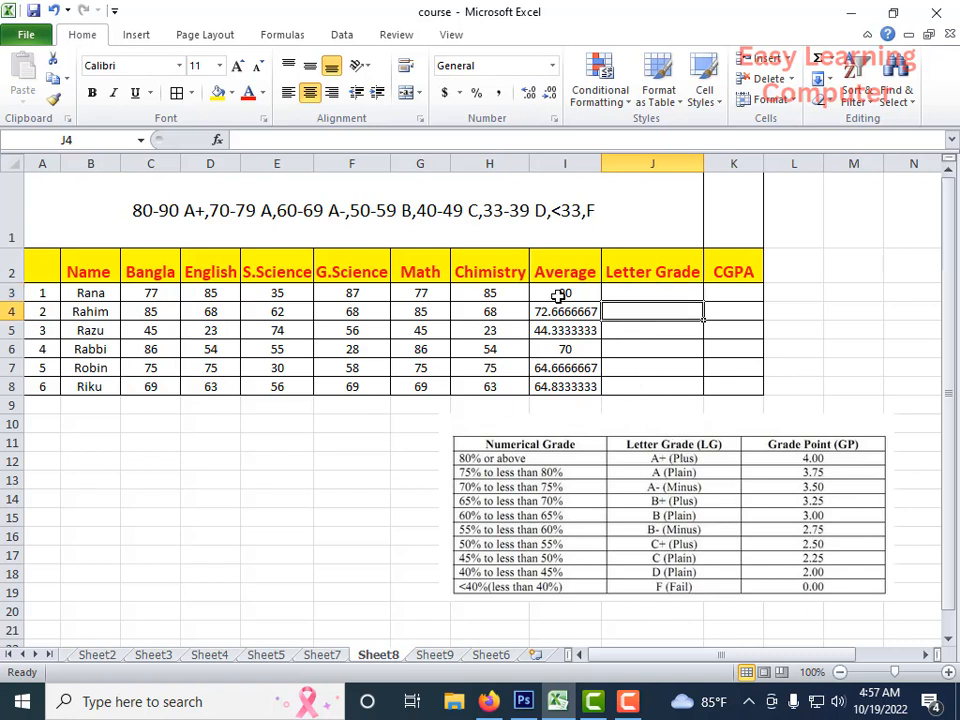
Step: Start an IF formula in Letter Grade cell J3 that tests whether the average in I3 is >=80
click(663, 293)
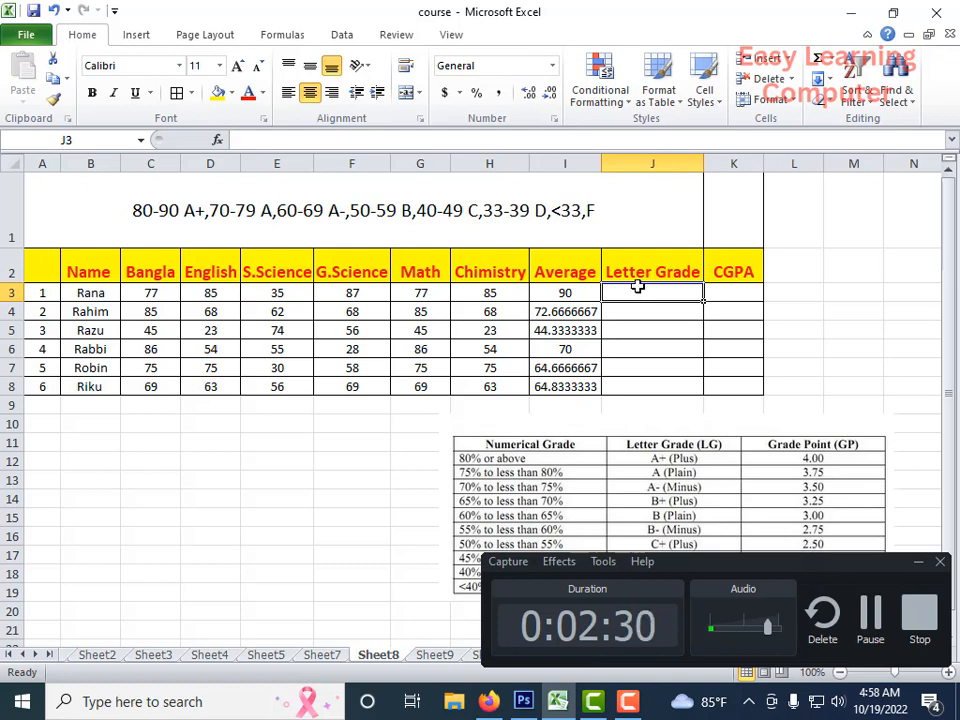
text(=if)
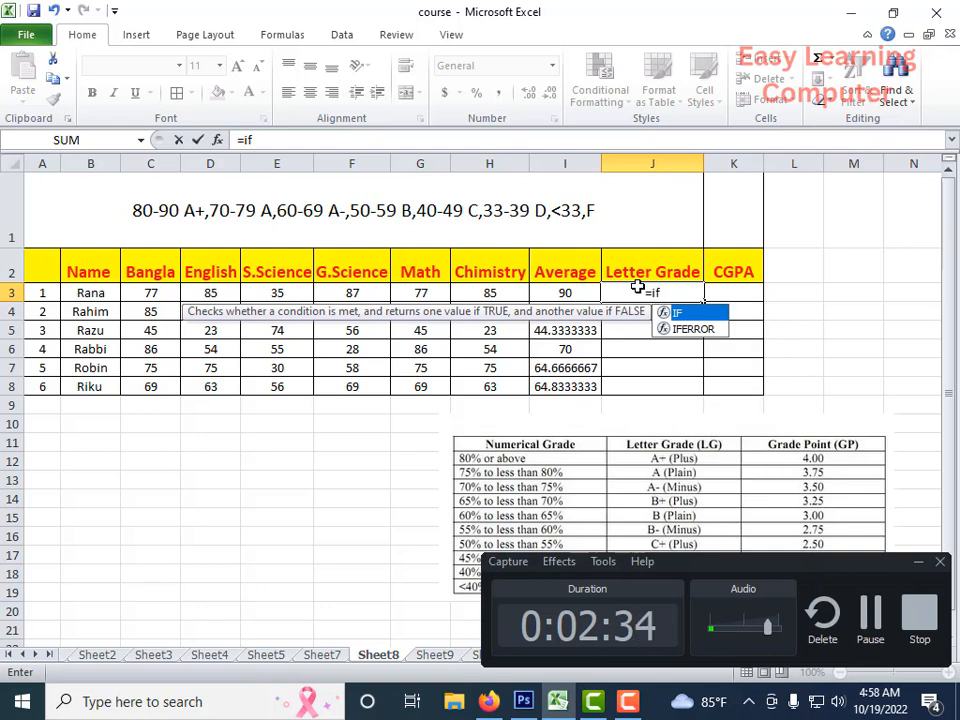
text(()
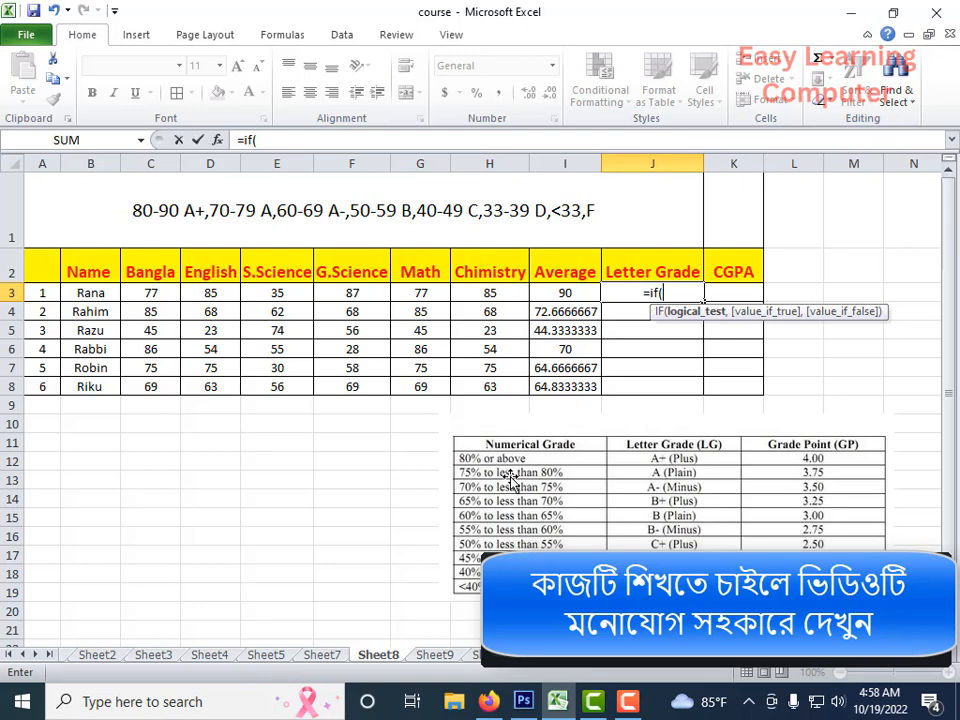
scroll(476, 475, down, 1)
scroll(505, 405, up, 1)
scroll(484, 428, down, 2)
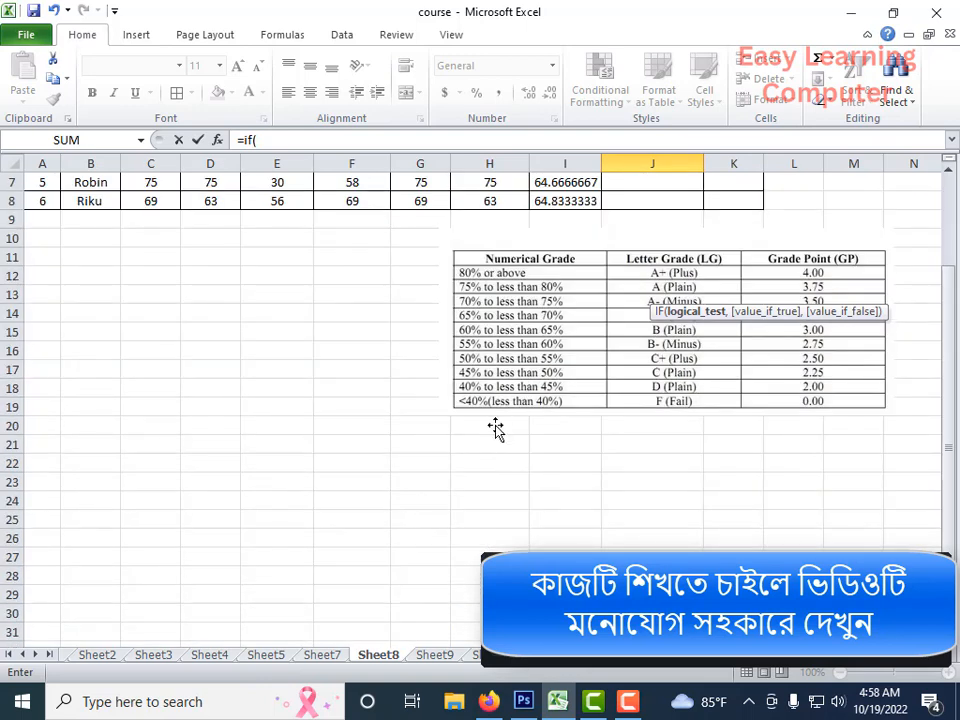
scroll(495, 425, up, 2)
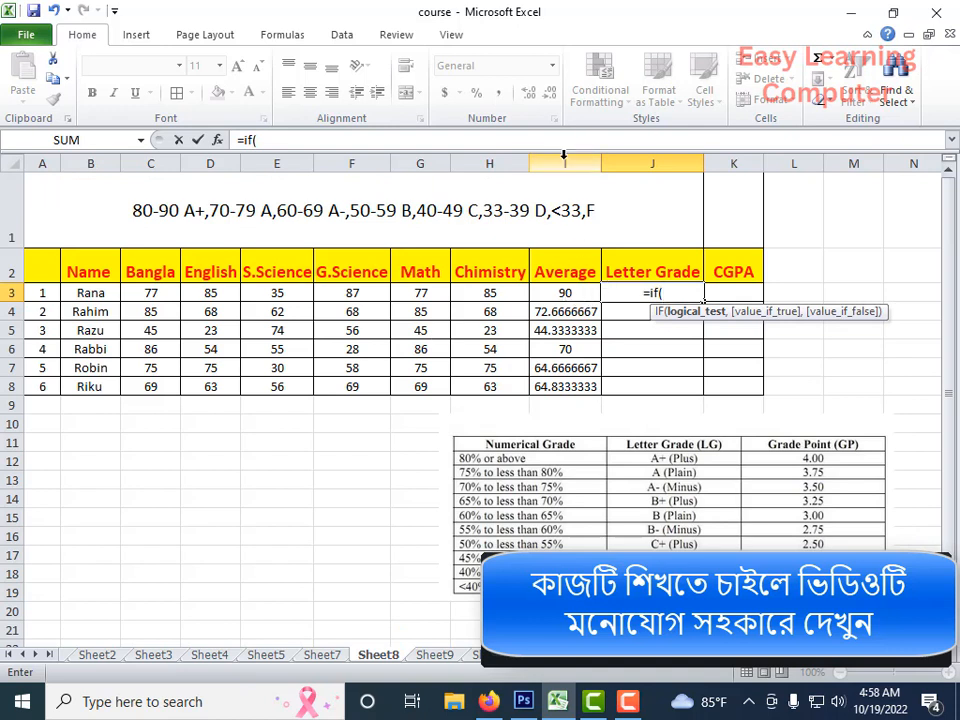
click(564, 294)
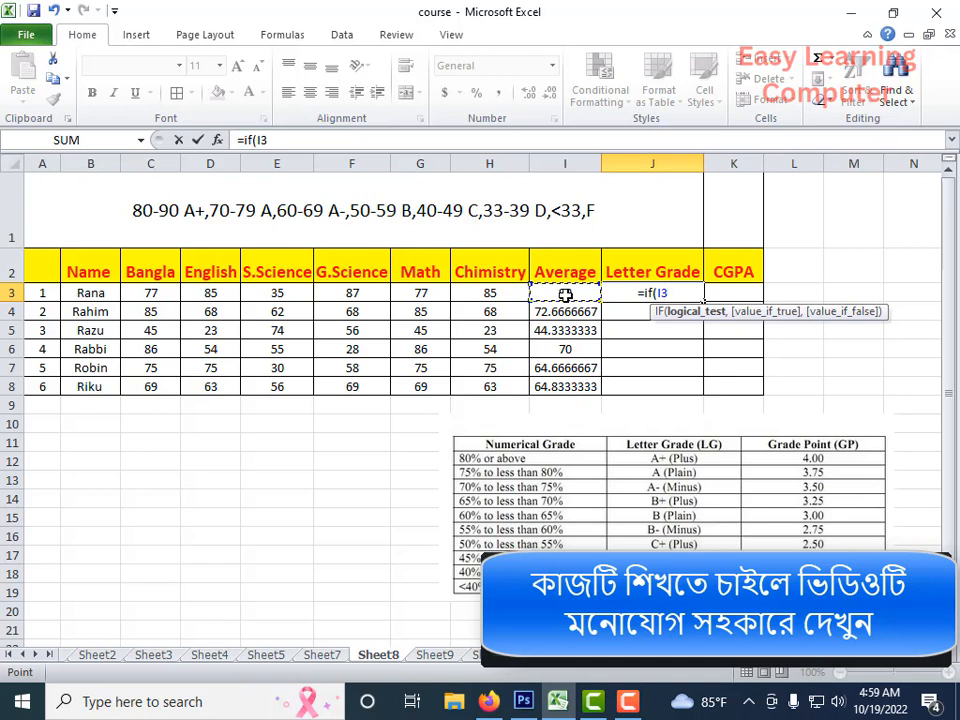
text(>)
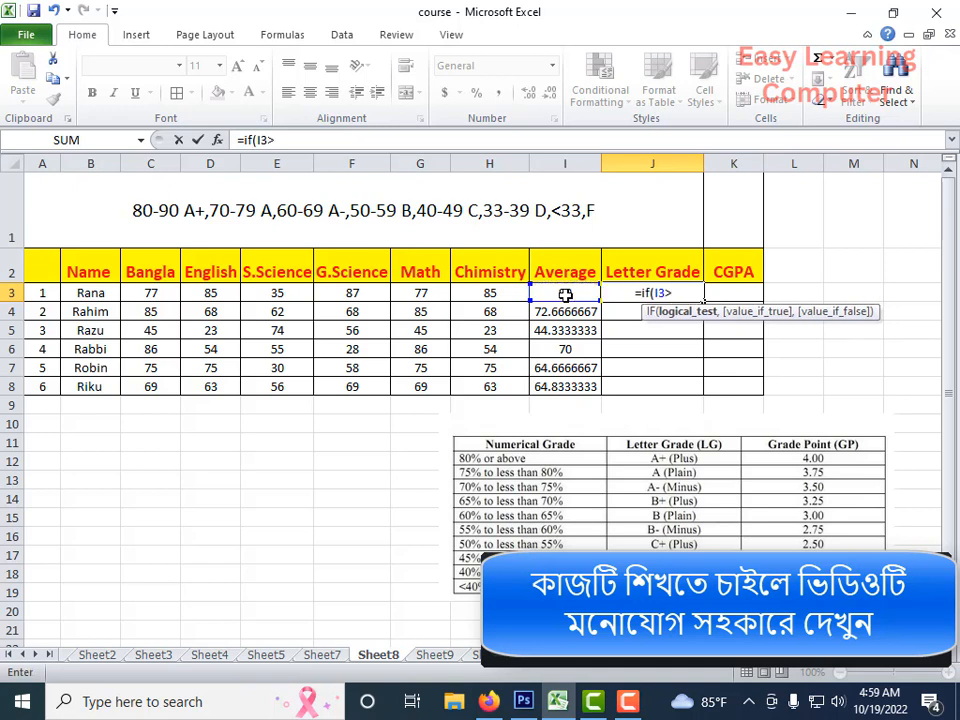
text(=8)
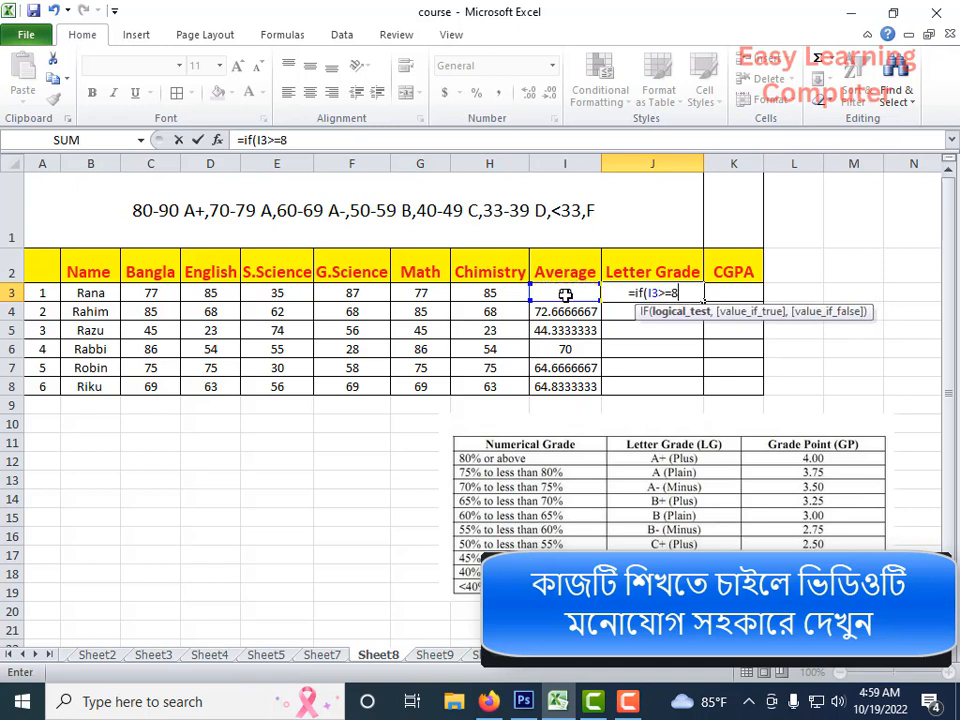
text(0)
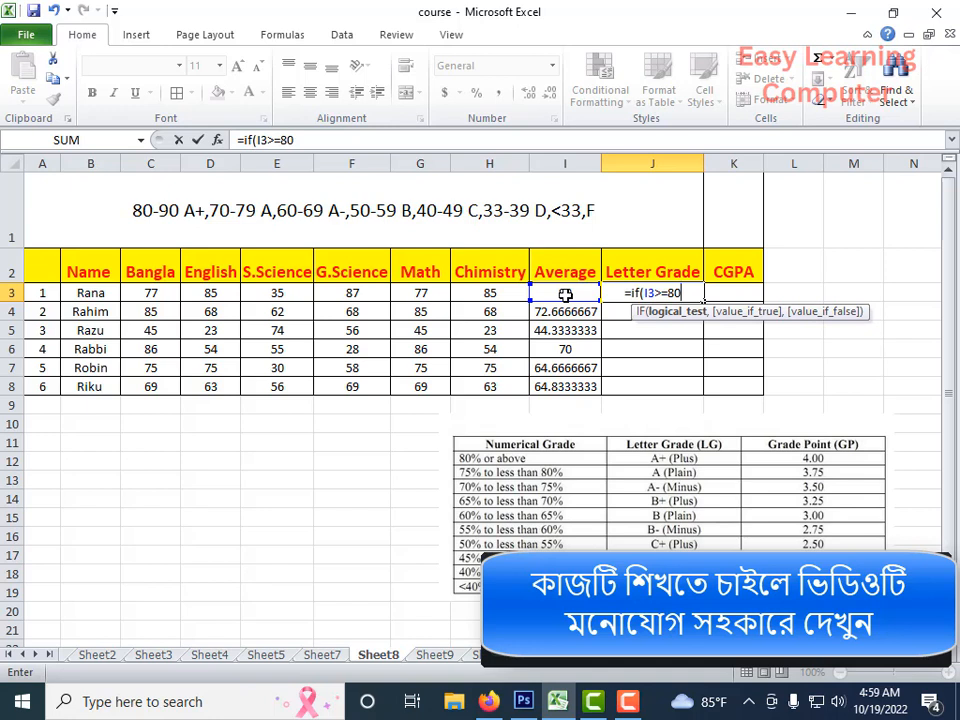
text(,)
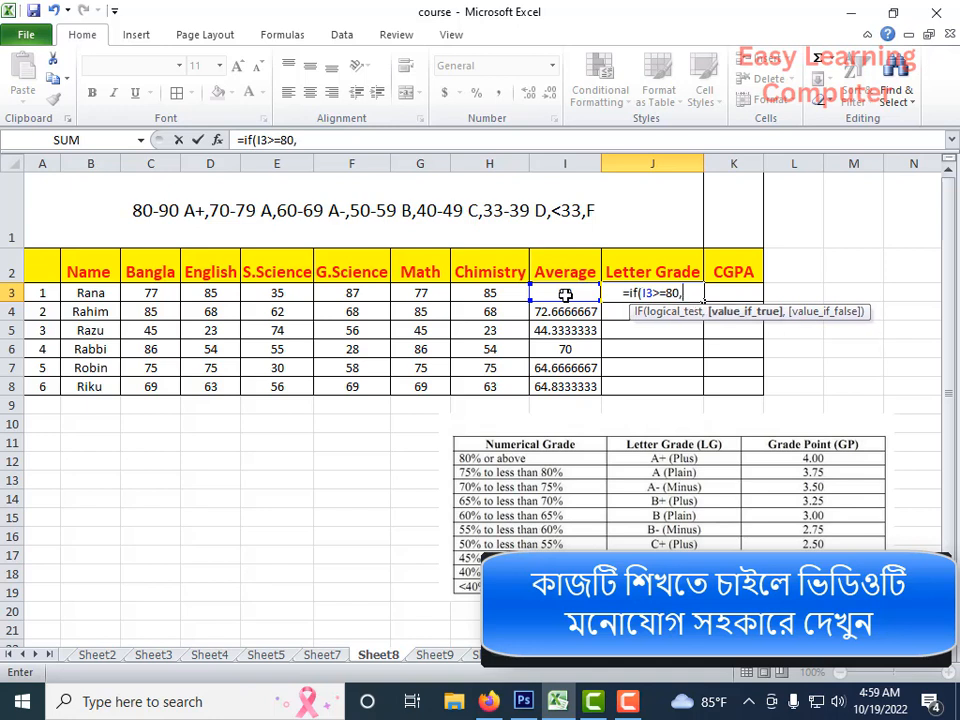
Step: Make "A+" the formula's result when the I3>=80 condition is true
text(")
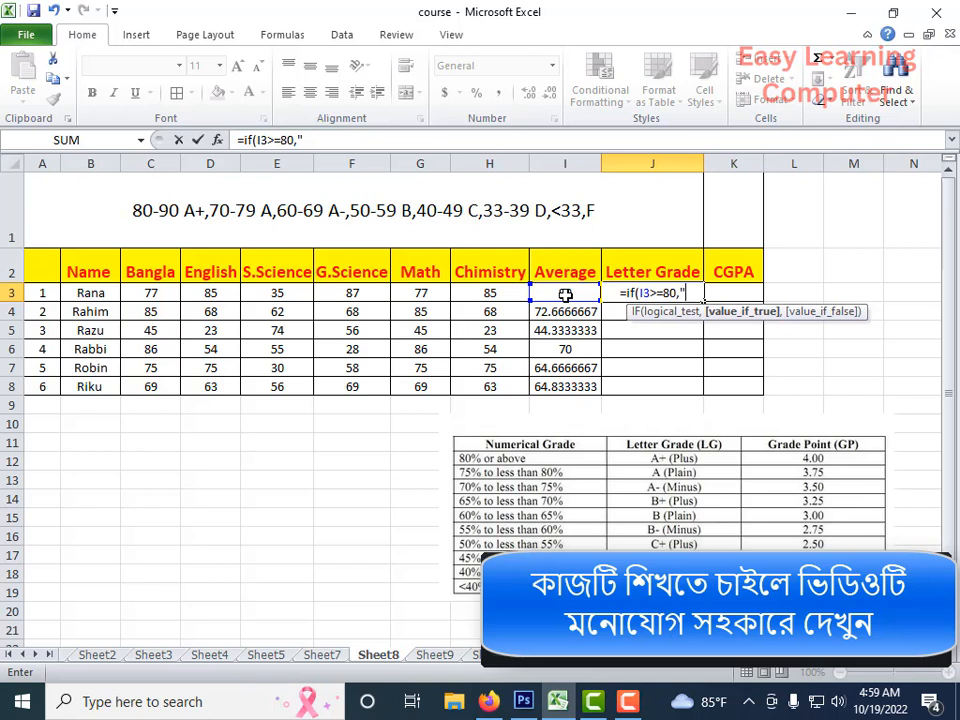
text(A+)
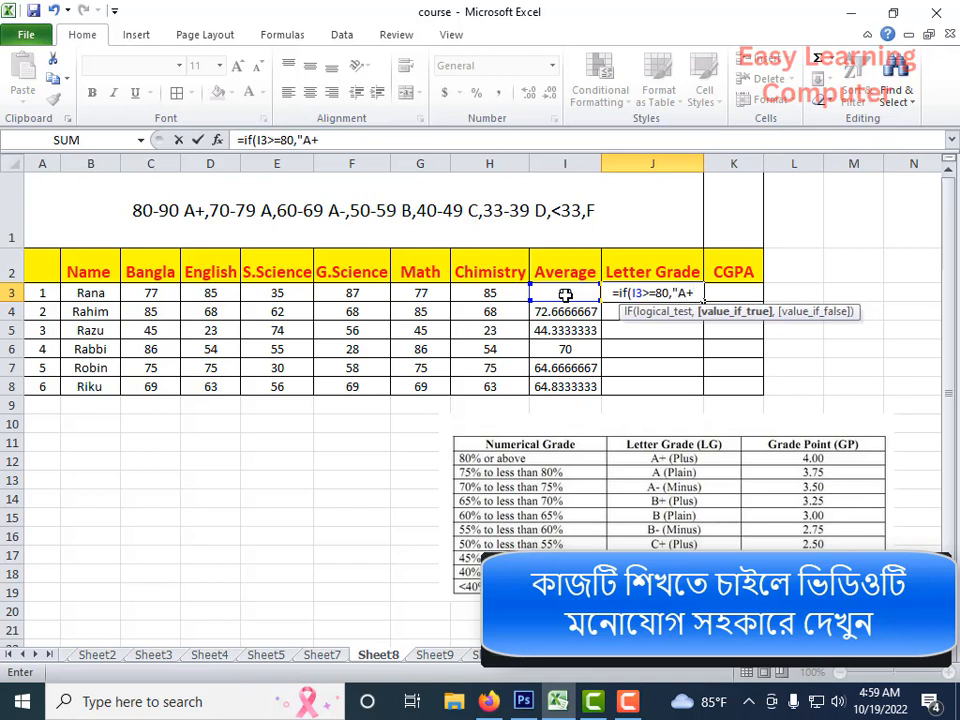
text(")
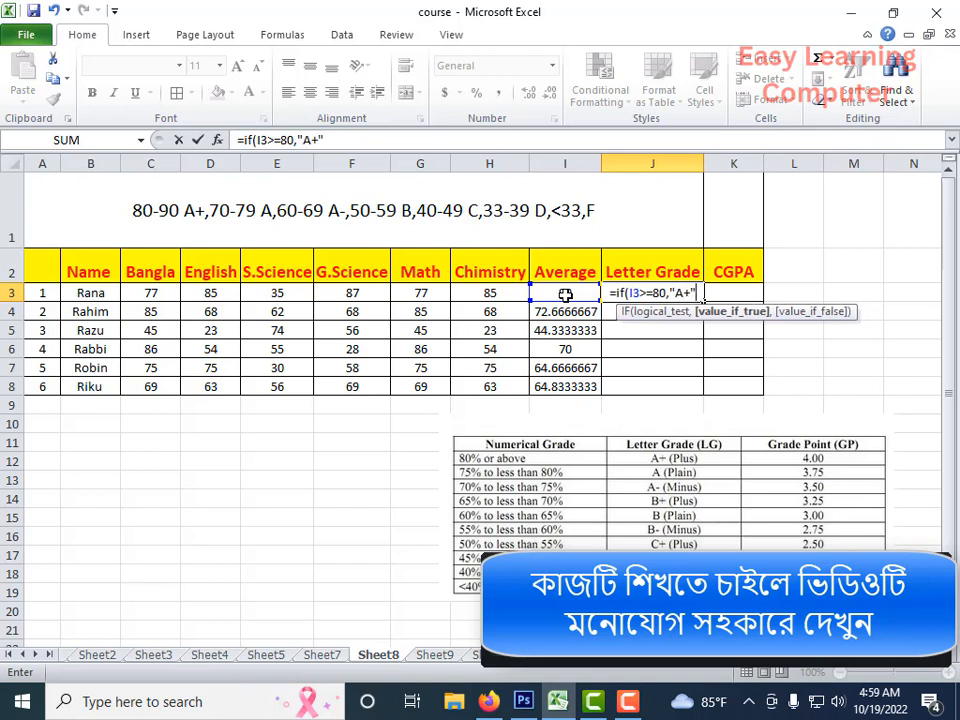
text(,)
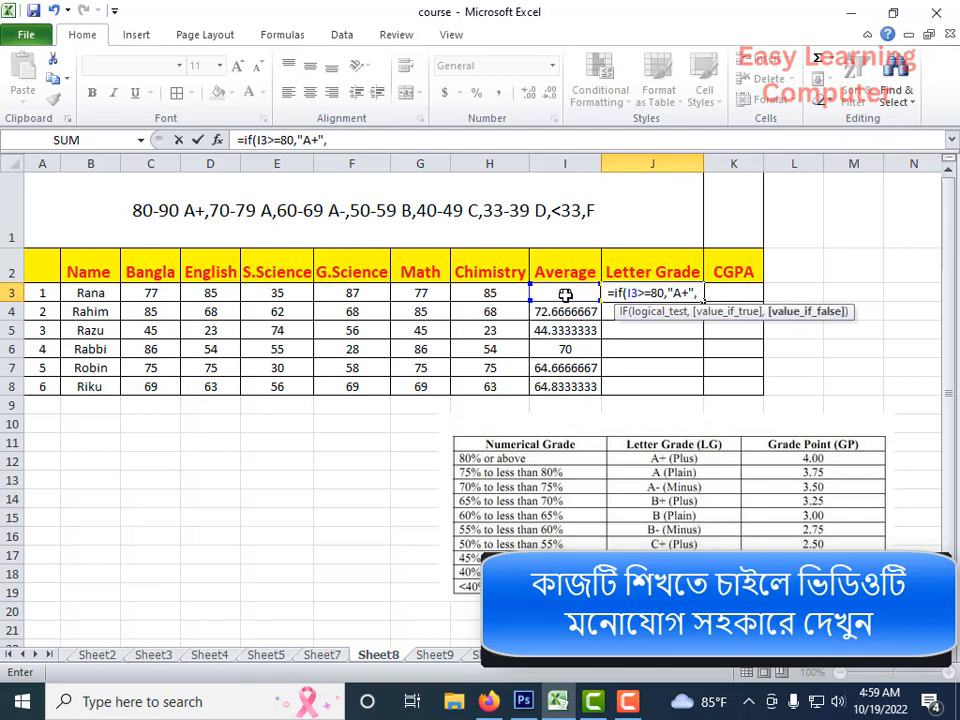
Step: Nest a second IF in the J3 formula as the false value, returning "A" when I3>=75
text(if)
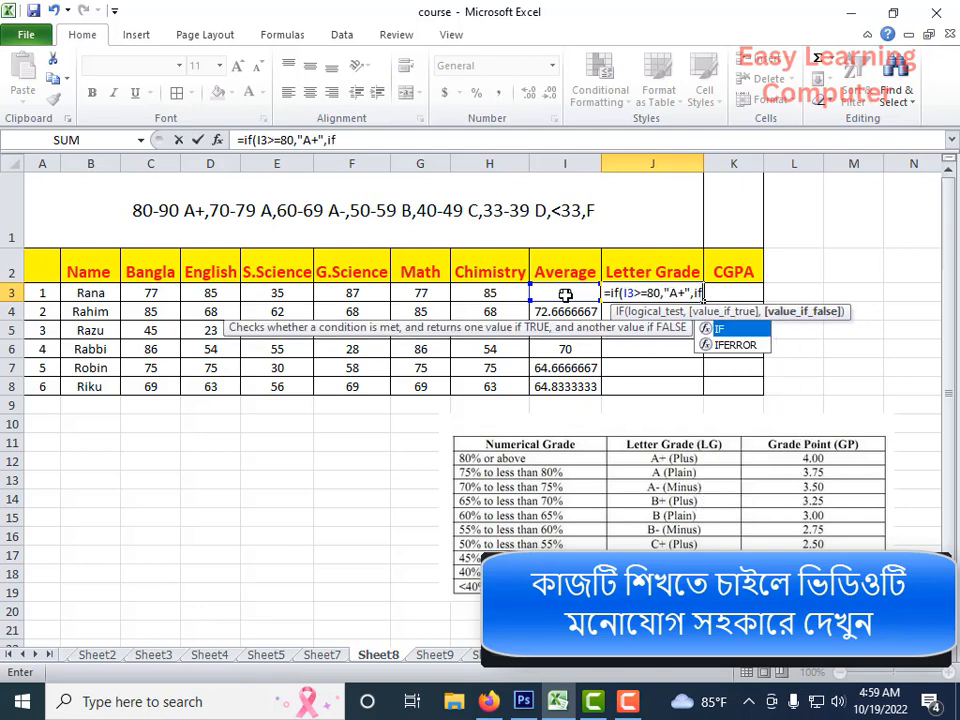
text(()
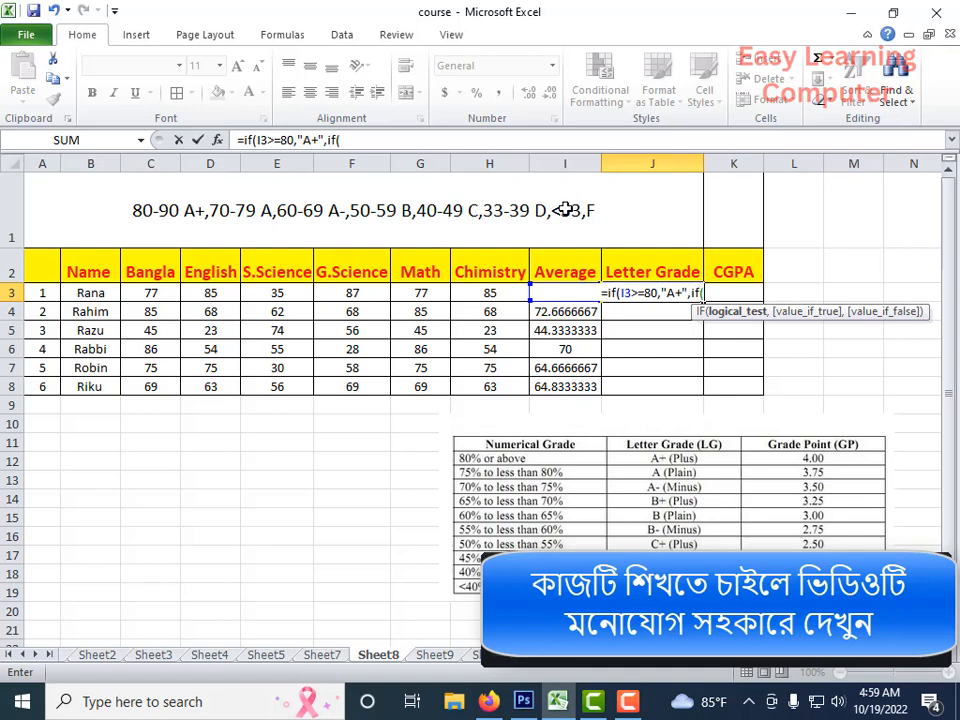
text(I3)
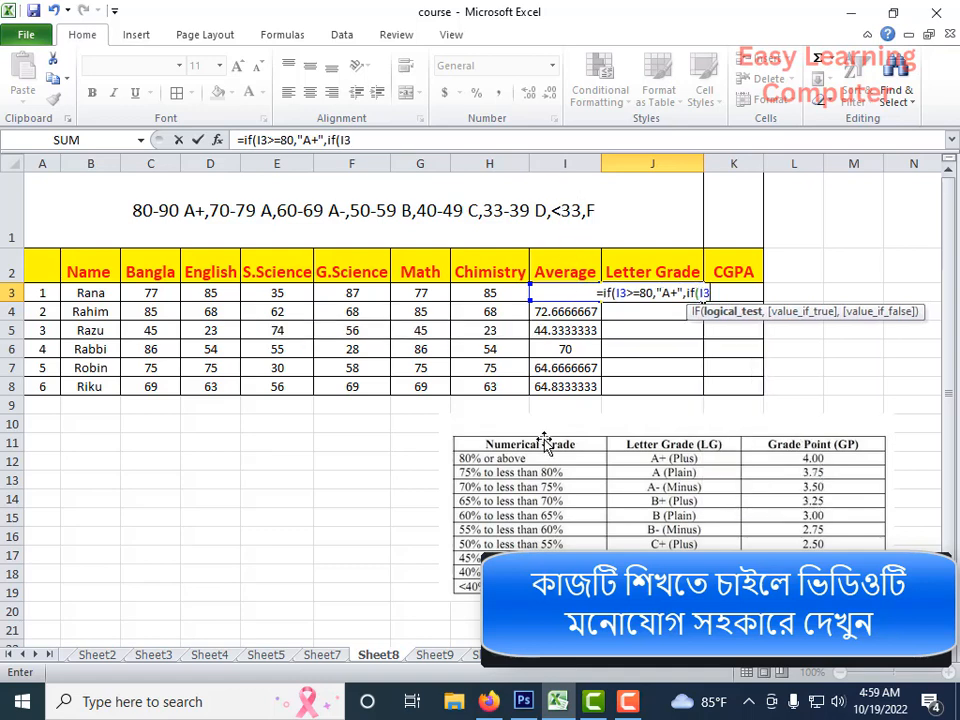
text(>)
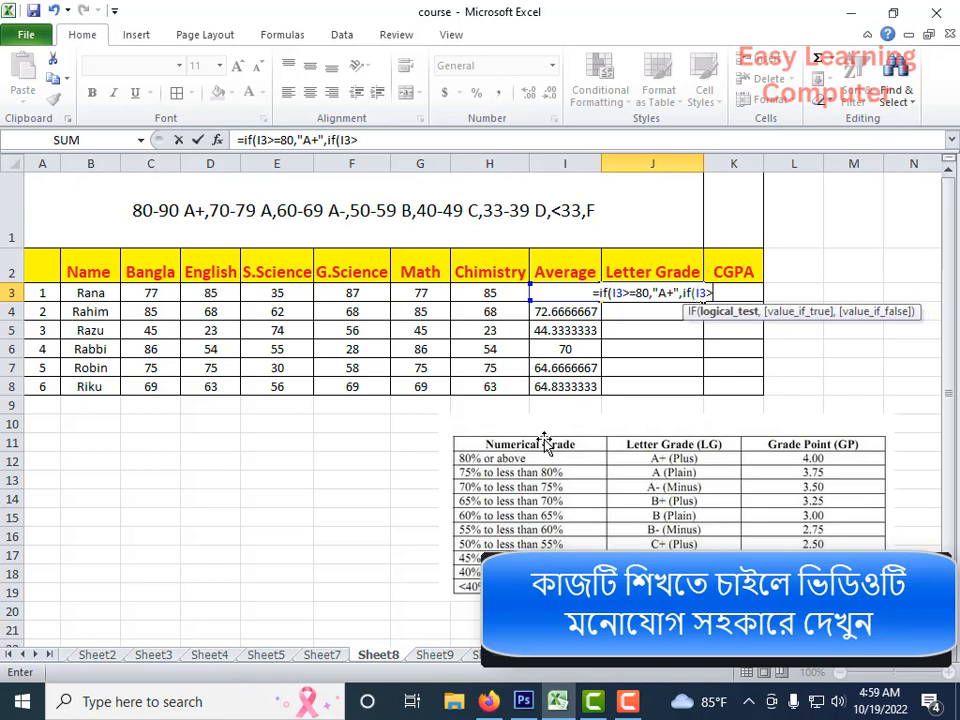
text(=)
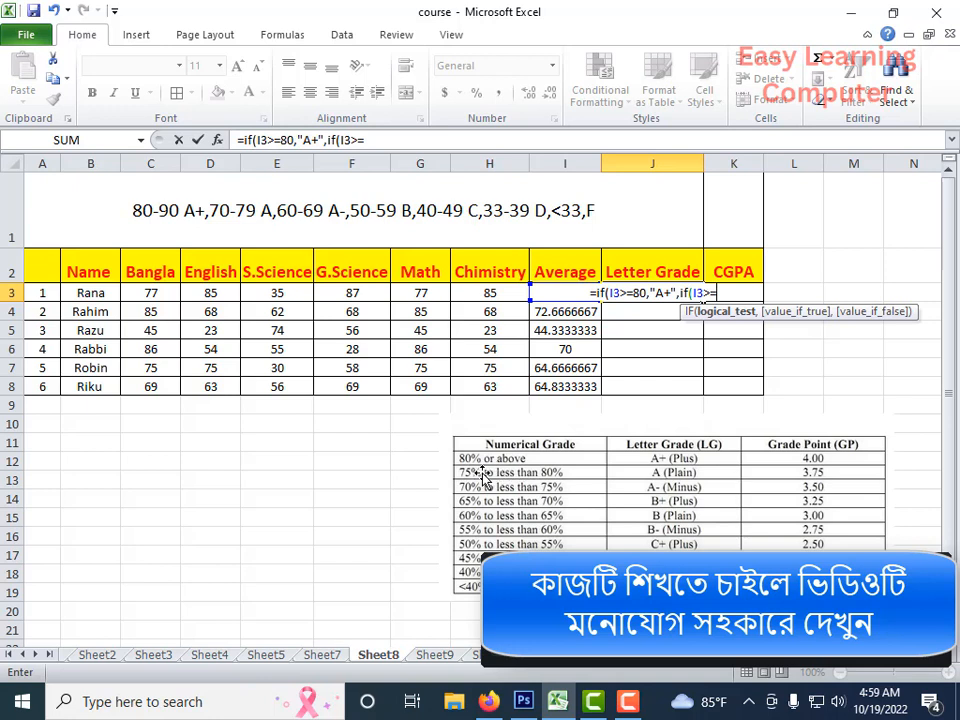
text(75)
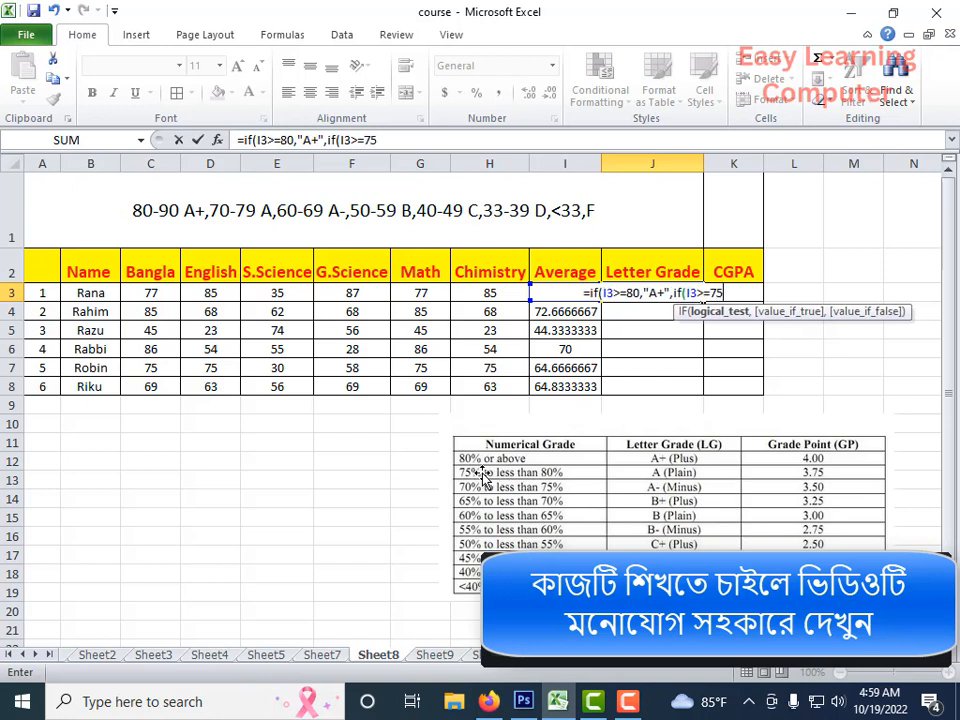
text(,)
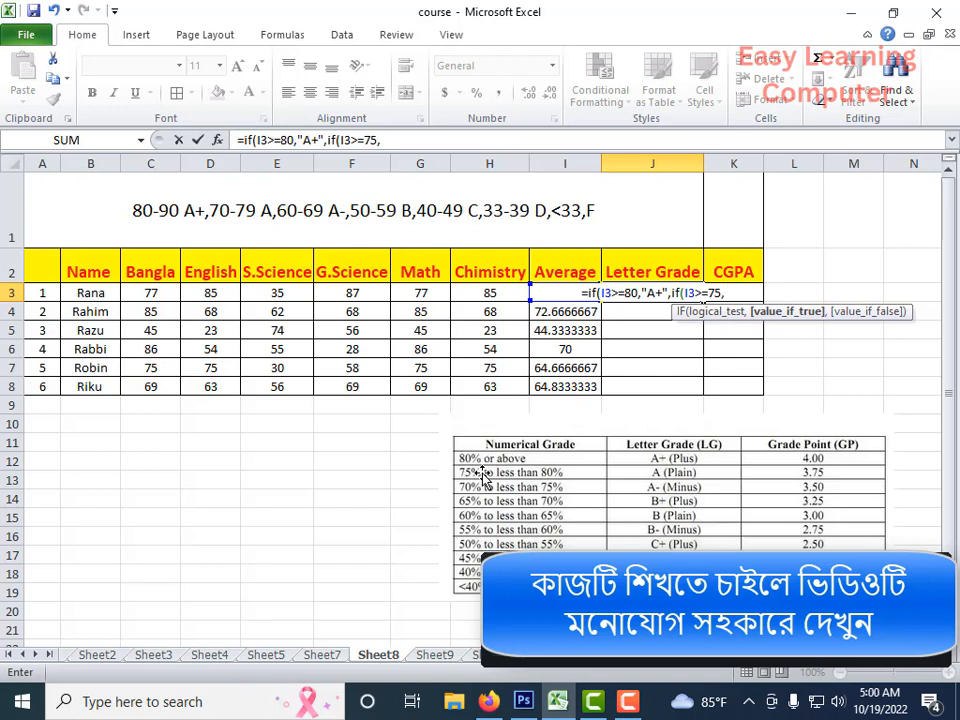
text(")
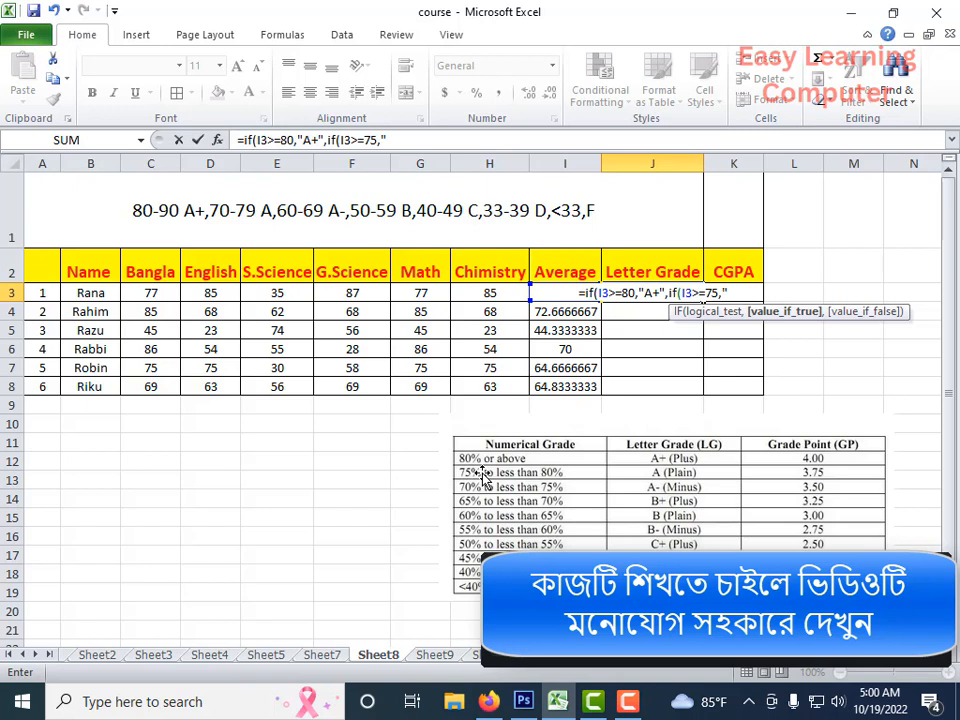
text(A)
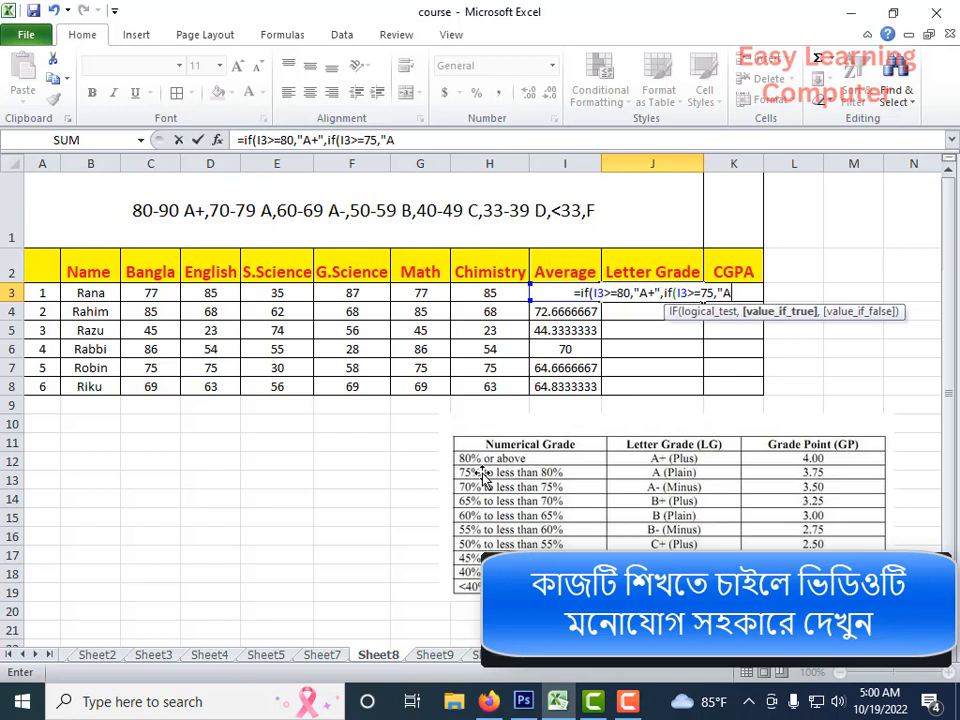
text(")
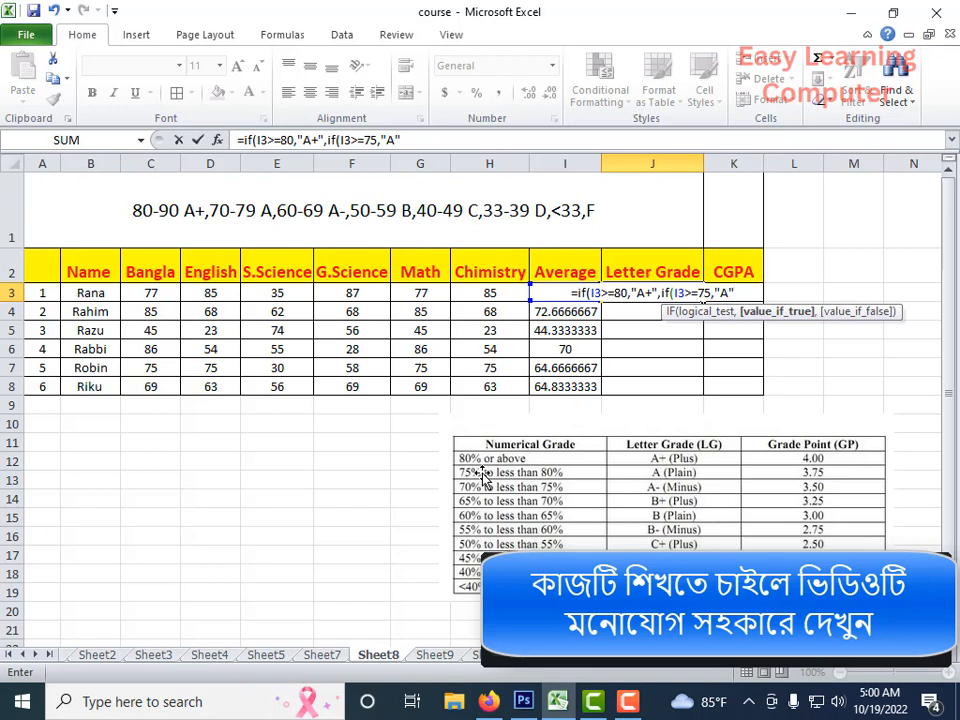
text(,)
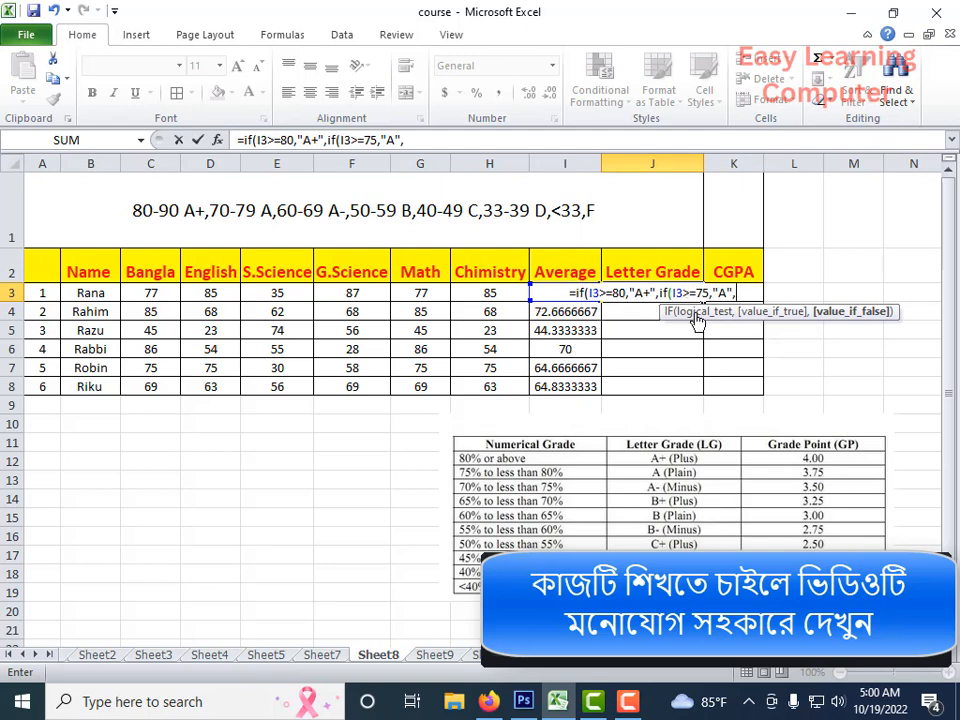
Step: Complete the nested IF formula in J3 with the remaining grades from "A-" for I3>=70 through "D" for I3>=40 and "Fail" for I3<40
scroll(500, 290, down, 2)
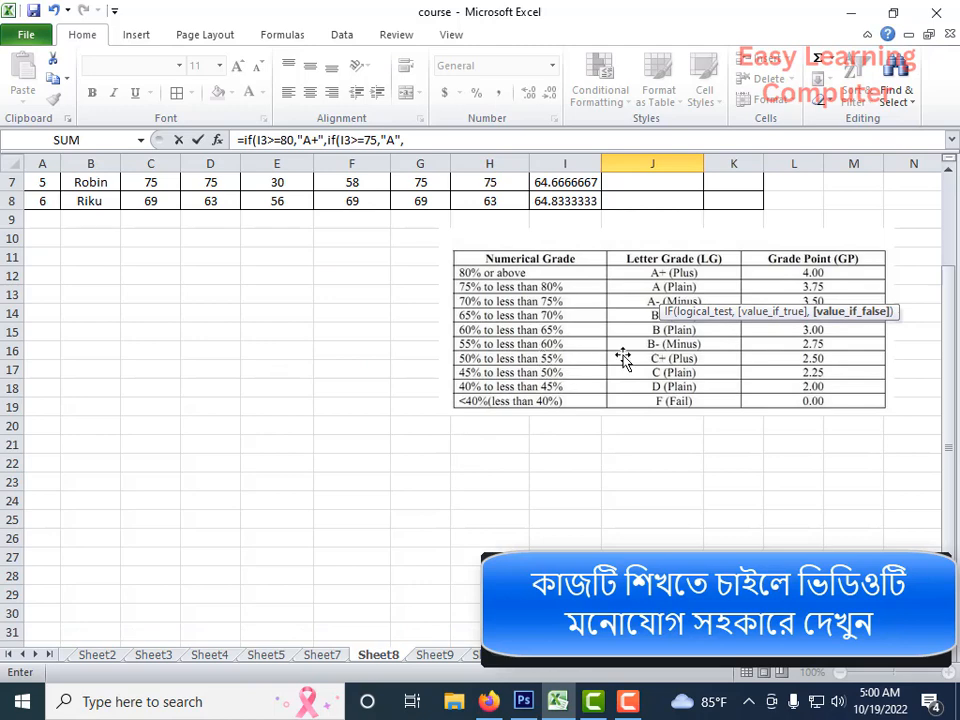
scroll(621, 358, up, 2)
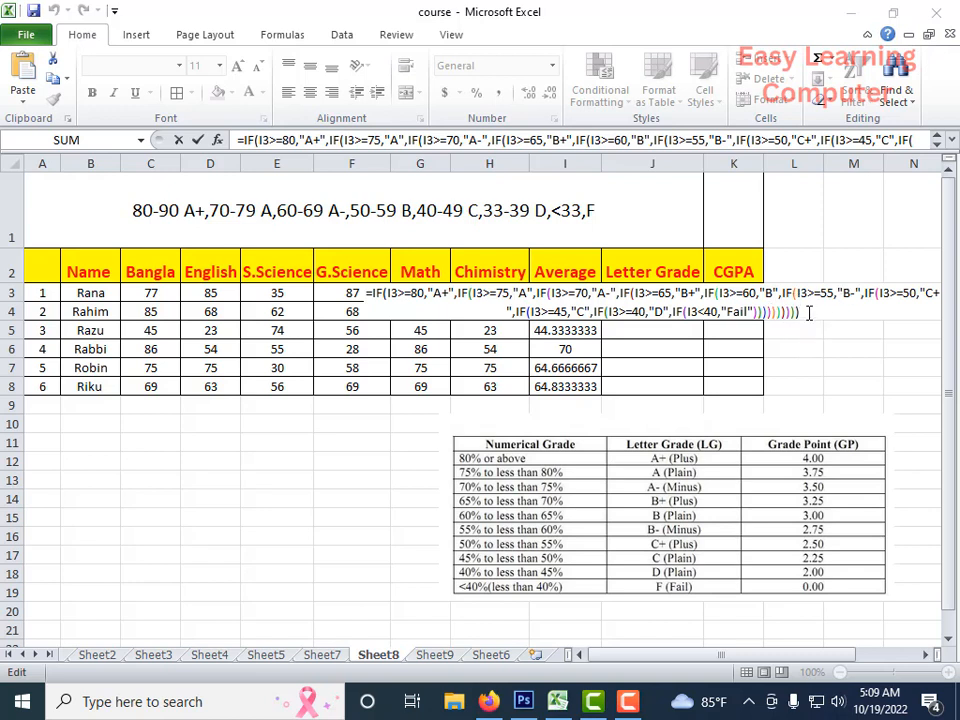
text())
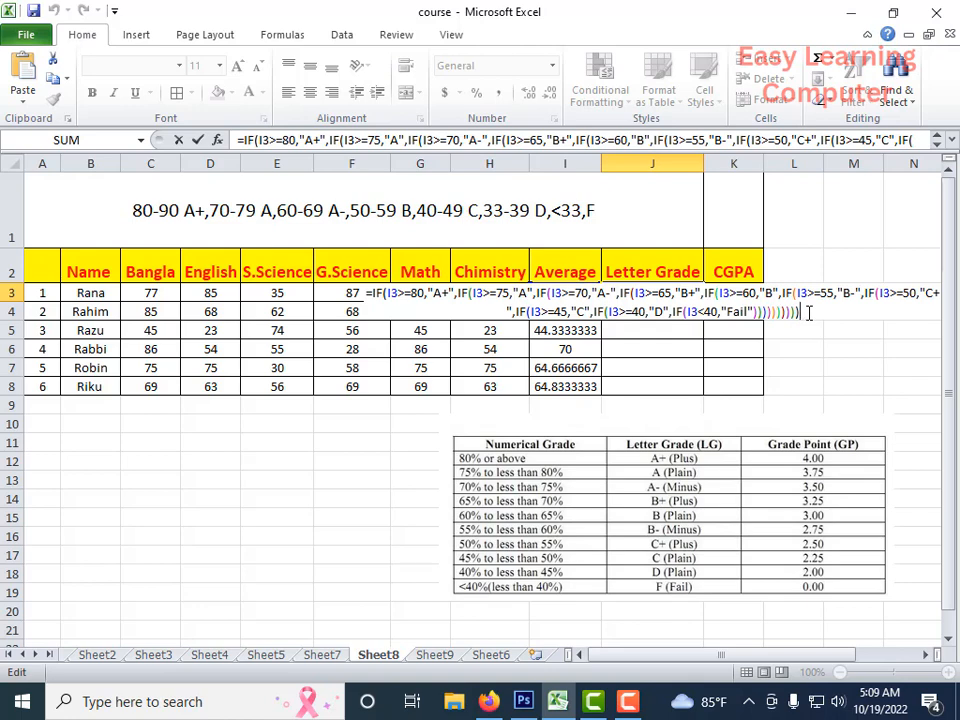
key(Return)
key(Down)
key(Down)
key(Down)
key(Down)
key(Down)
key(Down)
key(Down)
key(Down)
key(Down)
key(Down)
key(Down)
key(Down)
key(Down)
key(Down)
key(Down)
key(Down)
key(Down)
key(Down)
key(Down)
key(Down)
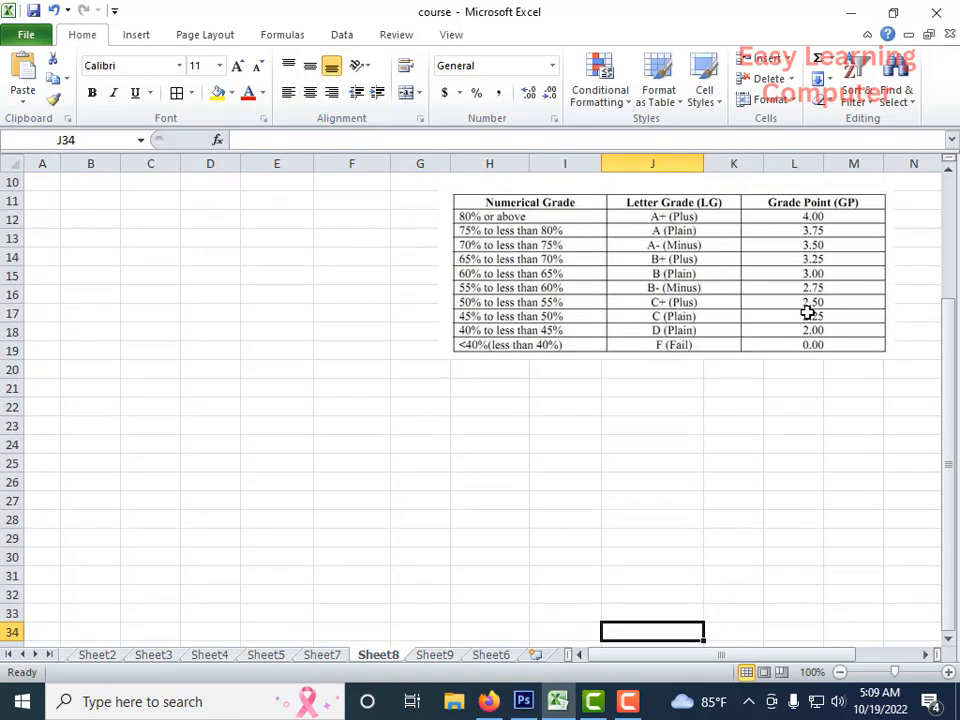
Step: Fill the J3 letter grade formula down through J8 for all the students
scroll(807, 313, up, 3)
click(668, 293)
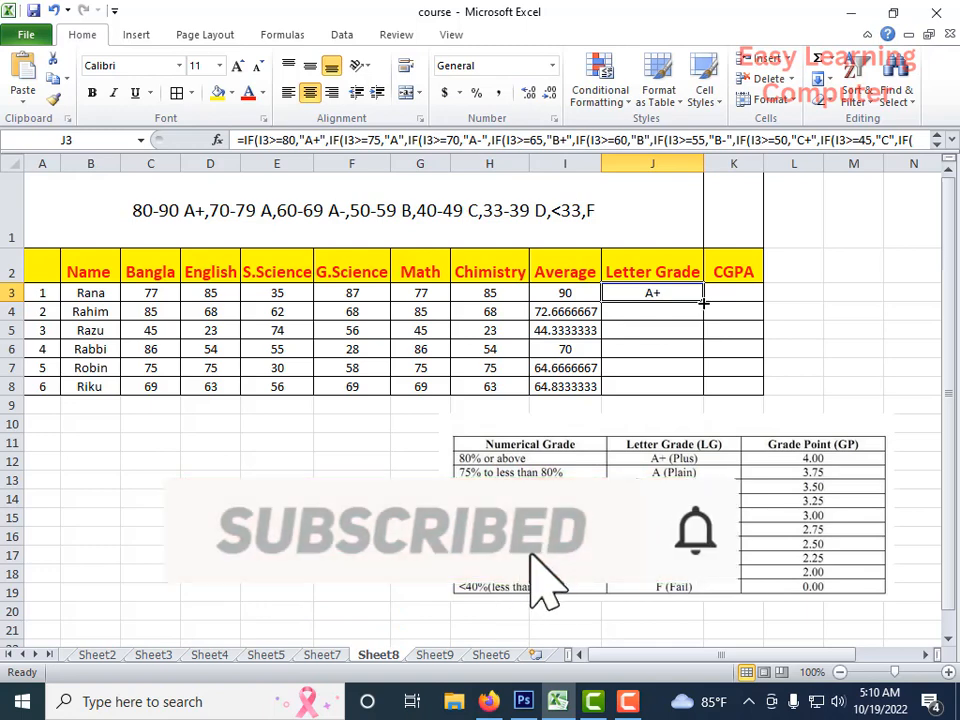
double_click(703, 302)
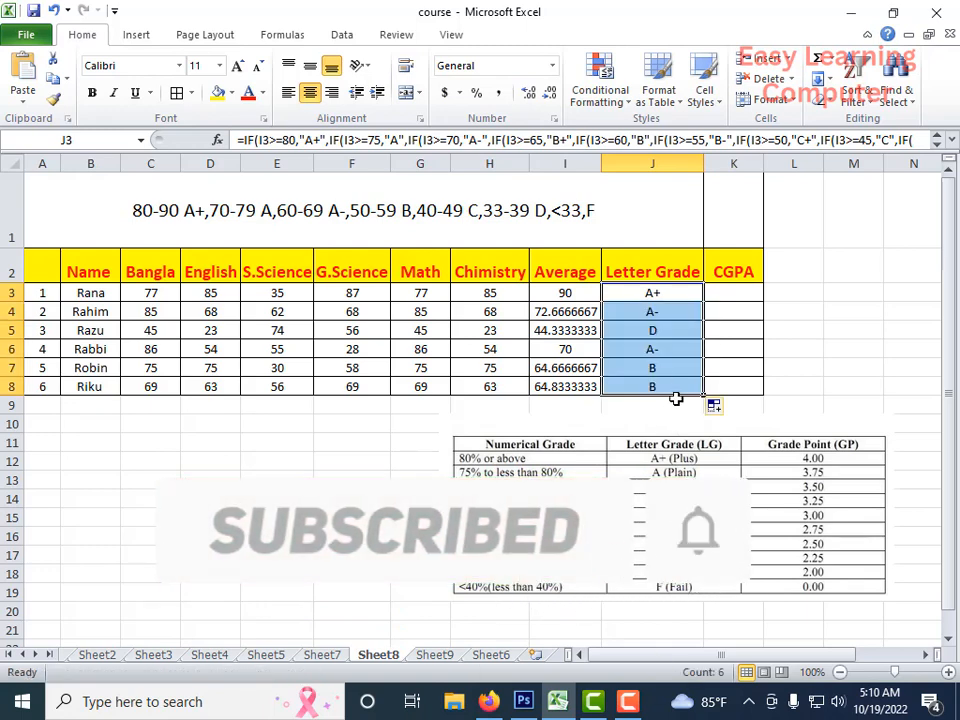
click(648, 415)
click(667, 380)
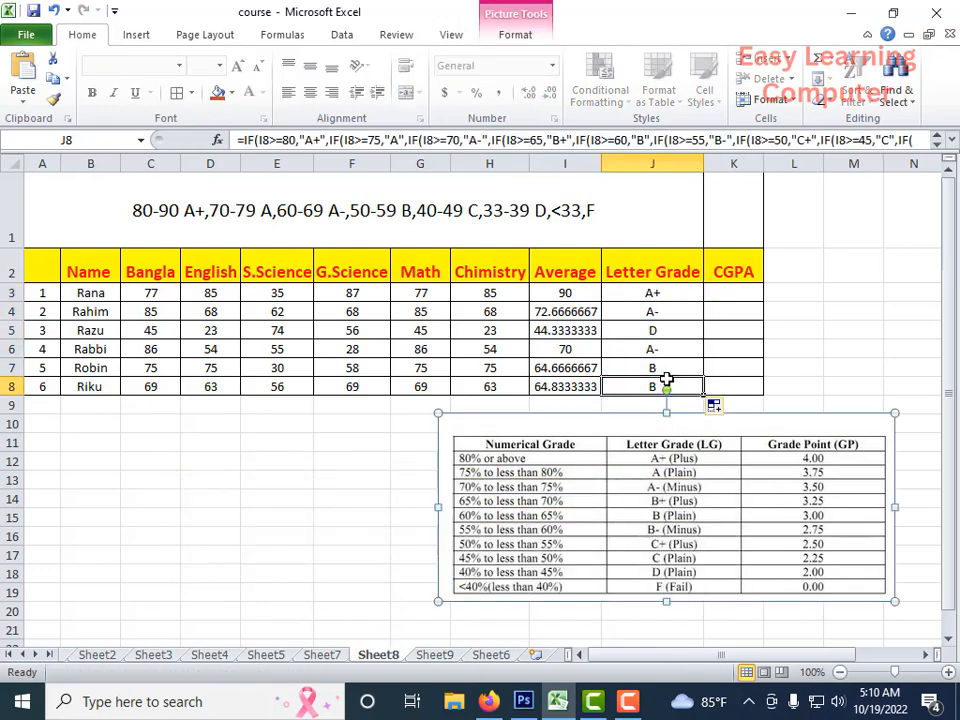
click(667, 380)
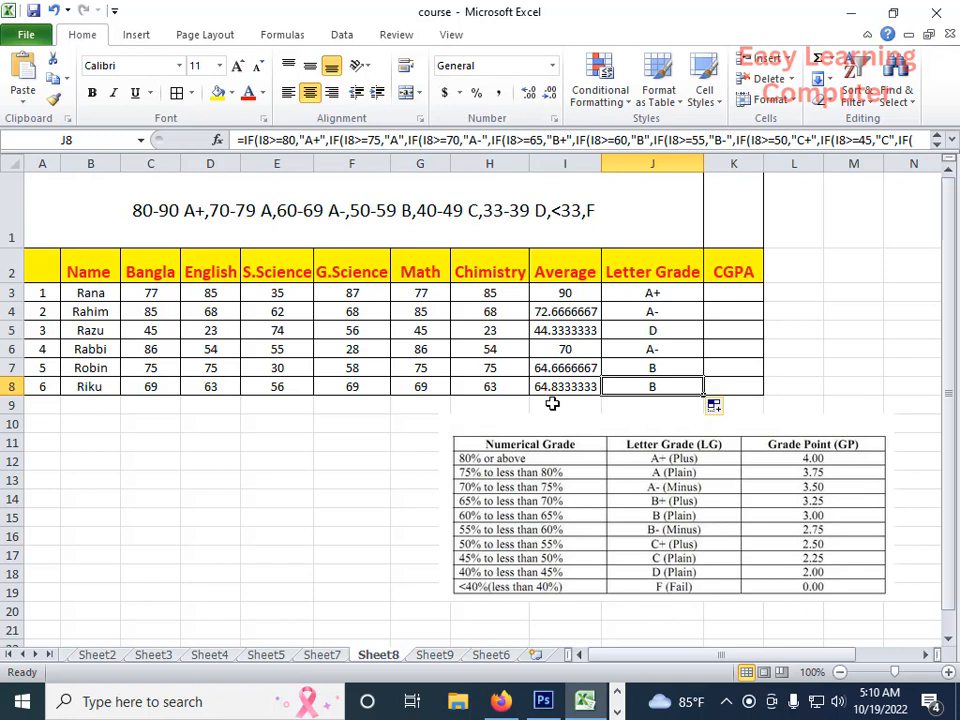
Step: Test the letter grade formula with an average of 39 in I6 and restore that average to 70
click(566, 349)
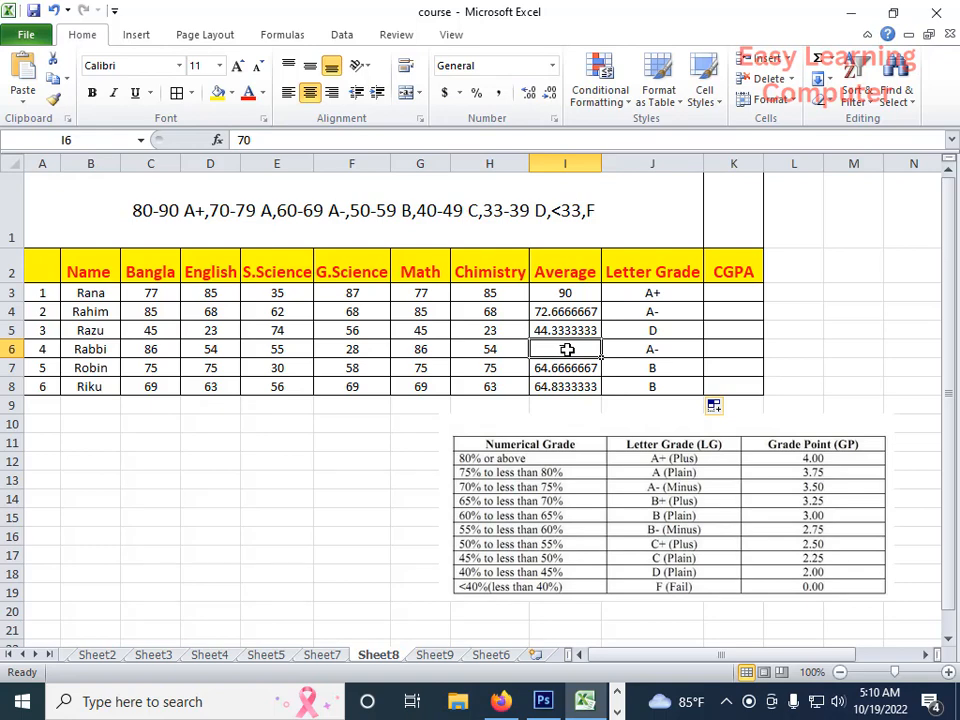
text(39)
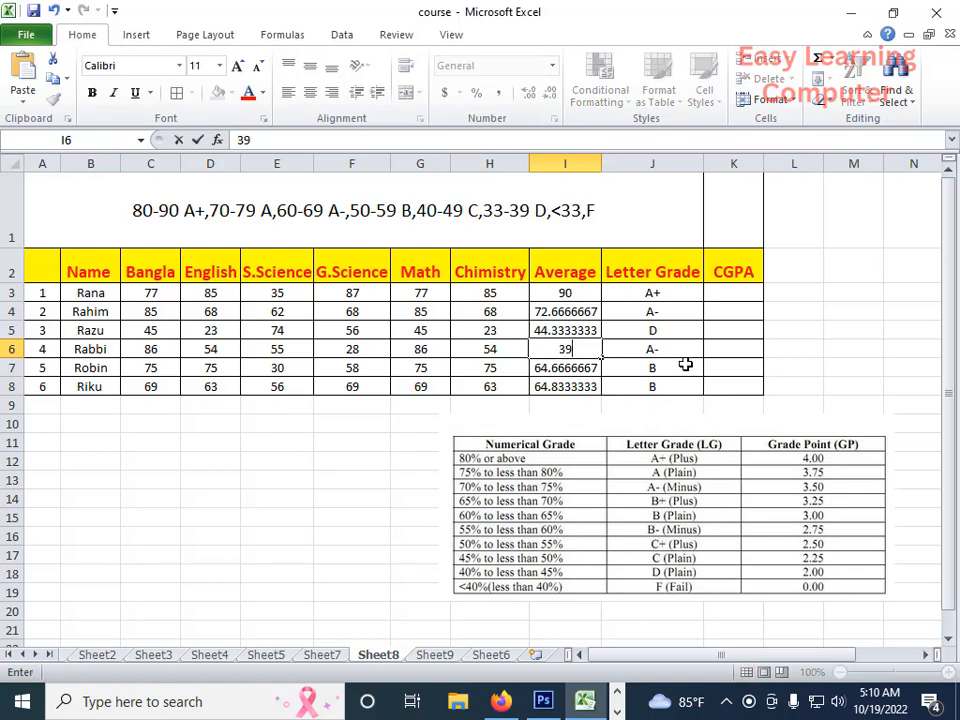
click(672, 372)
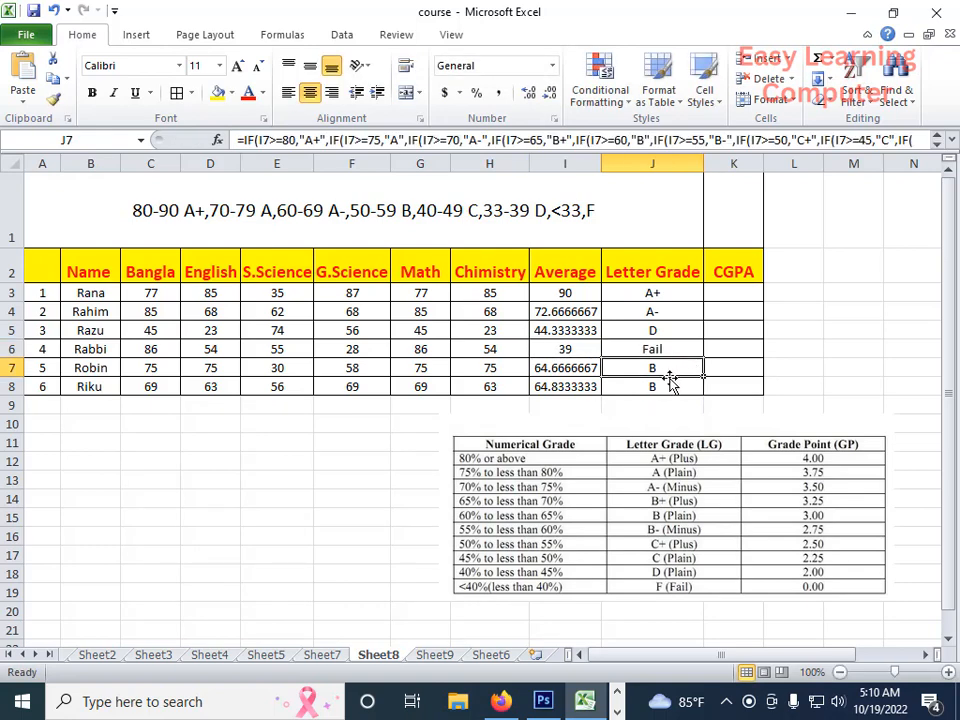
click(577, 350)
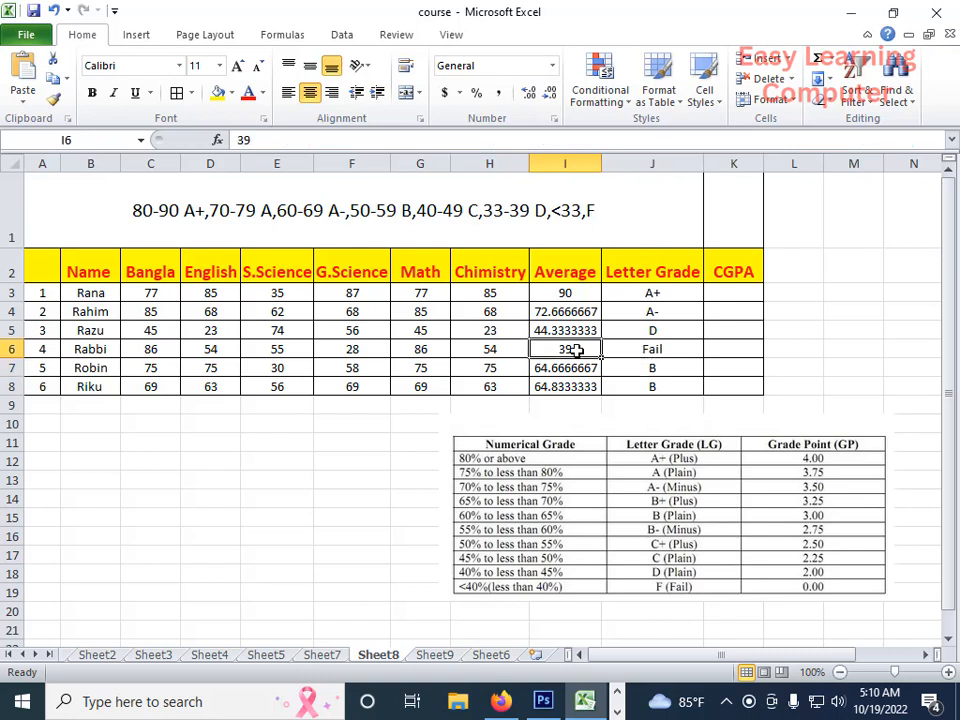
text(70)
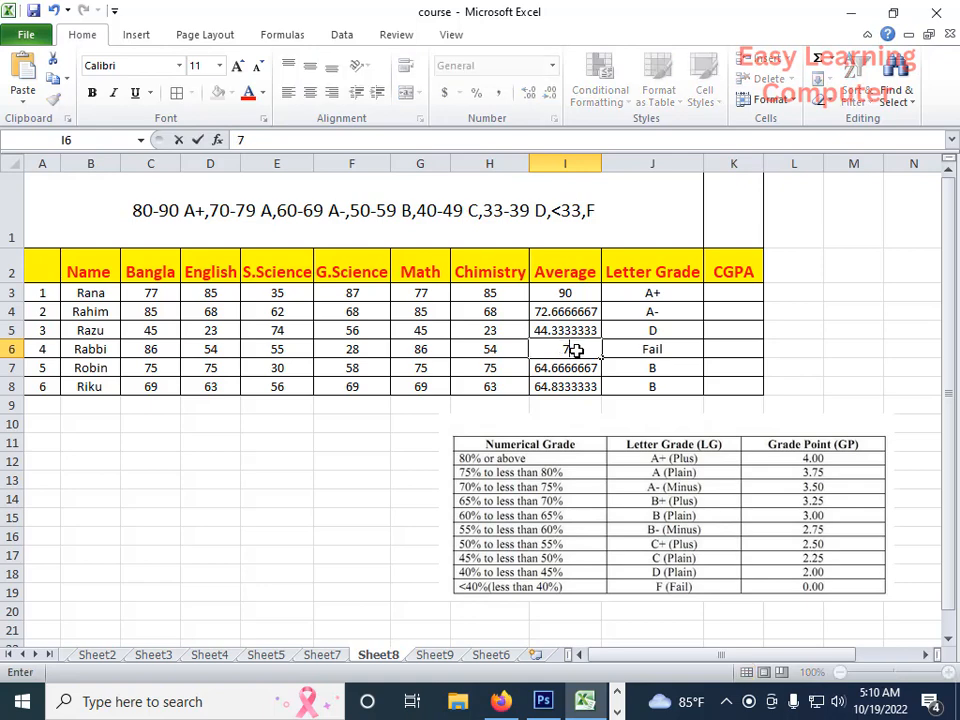
click(696, 364)
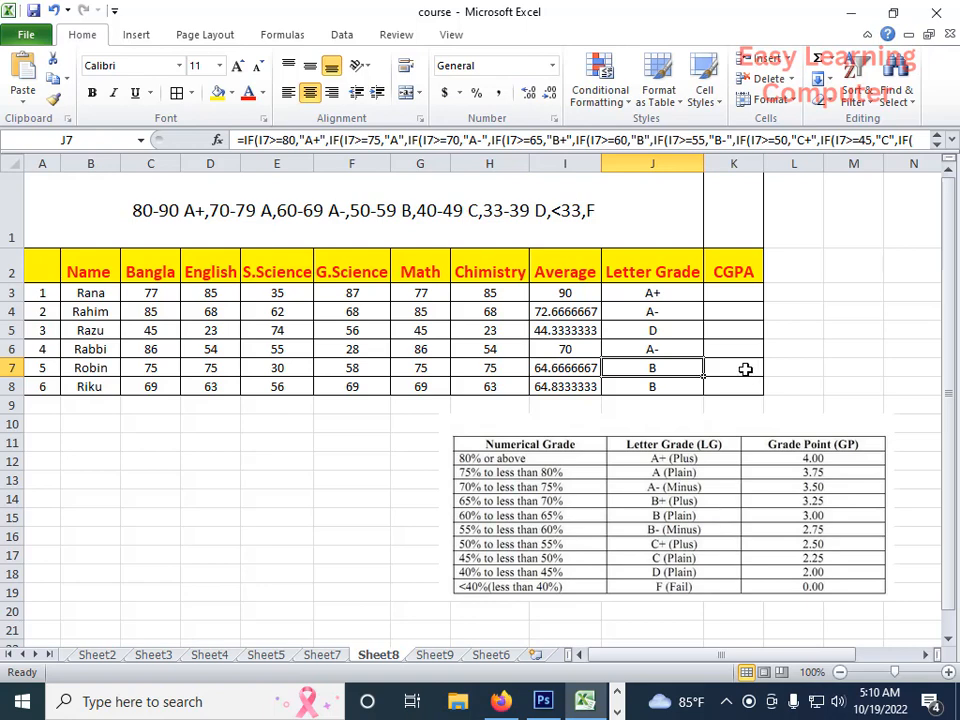
Step: Try to select the entire letter grade formula of J3 for copying
click(731, 294)
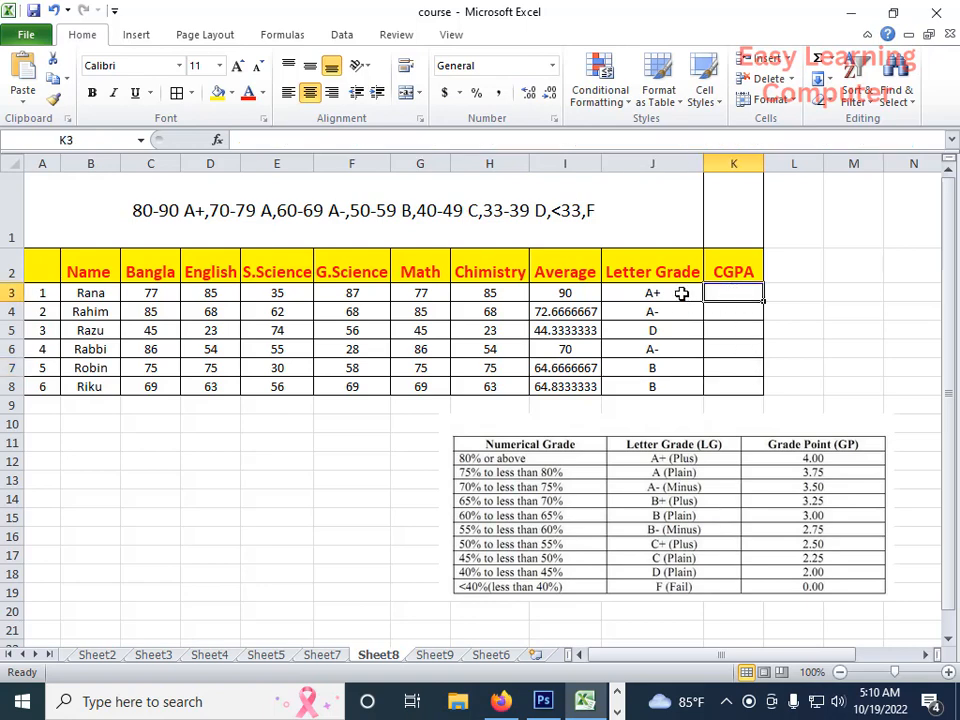
click(681, 293)
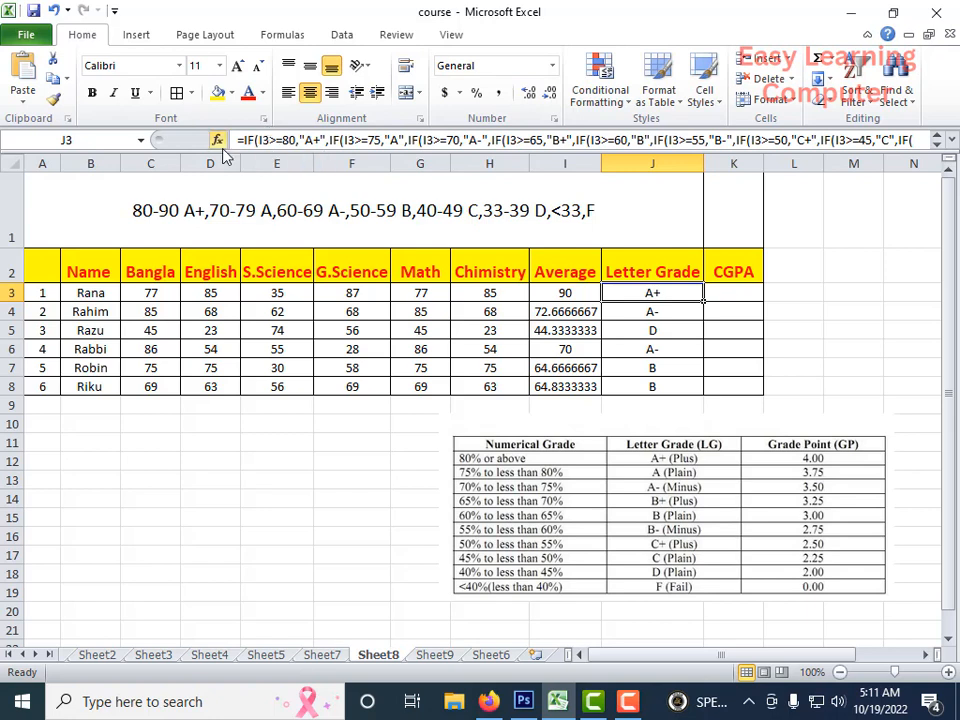
drag(240, 140, 930, 148)
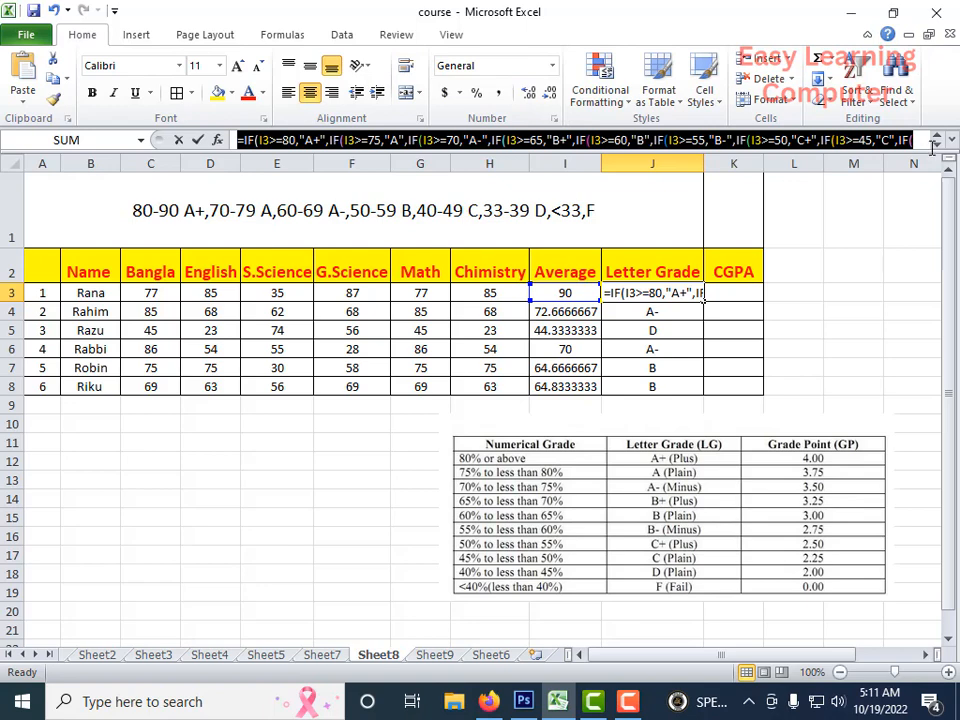
drag(932, 144, 934, 144)
click(937, 145)
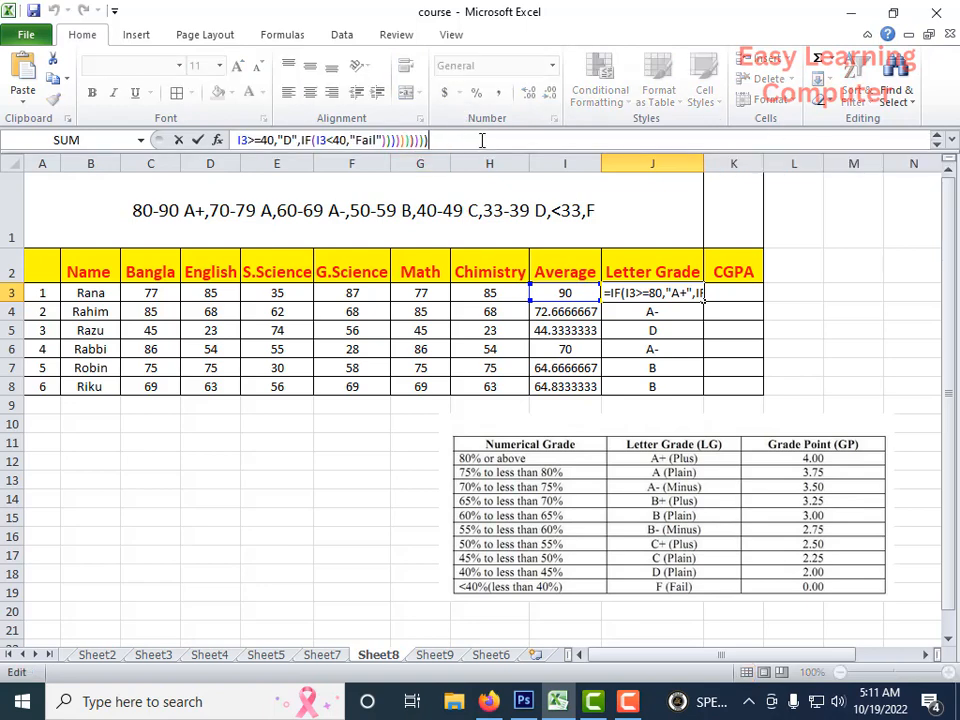
drag(428, 140, 262, 140)
click(428, 140)
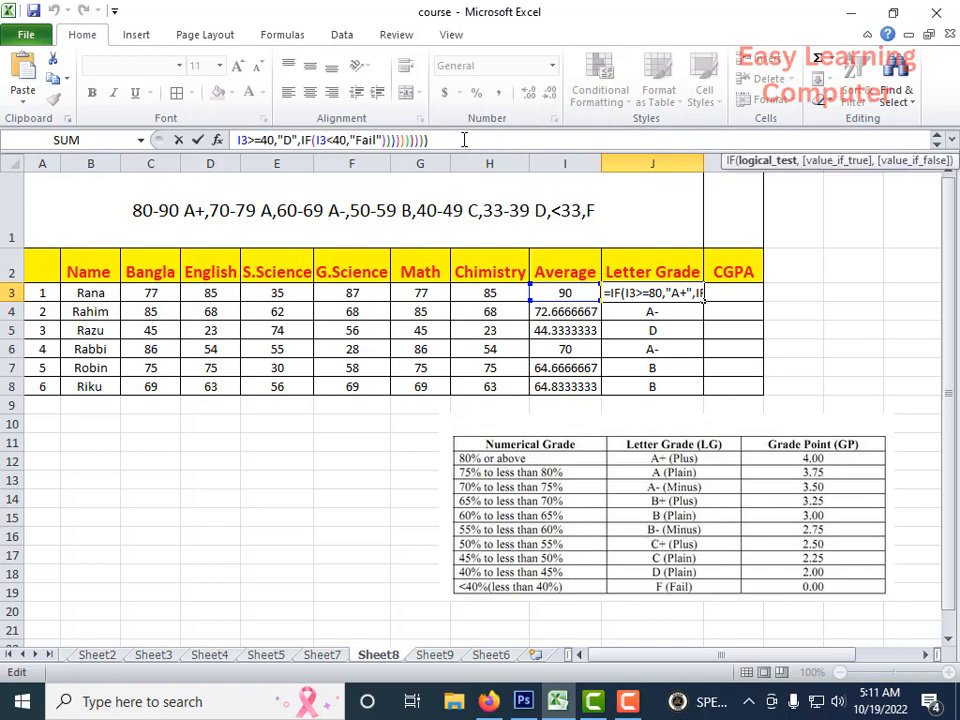
drag(428, 140, 177, 104)
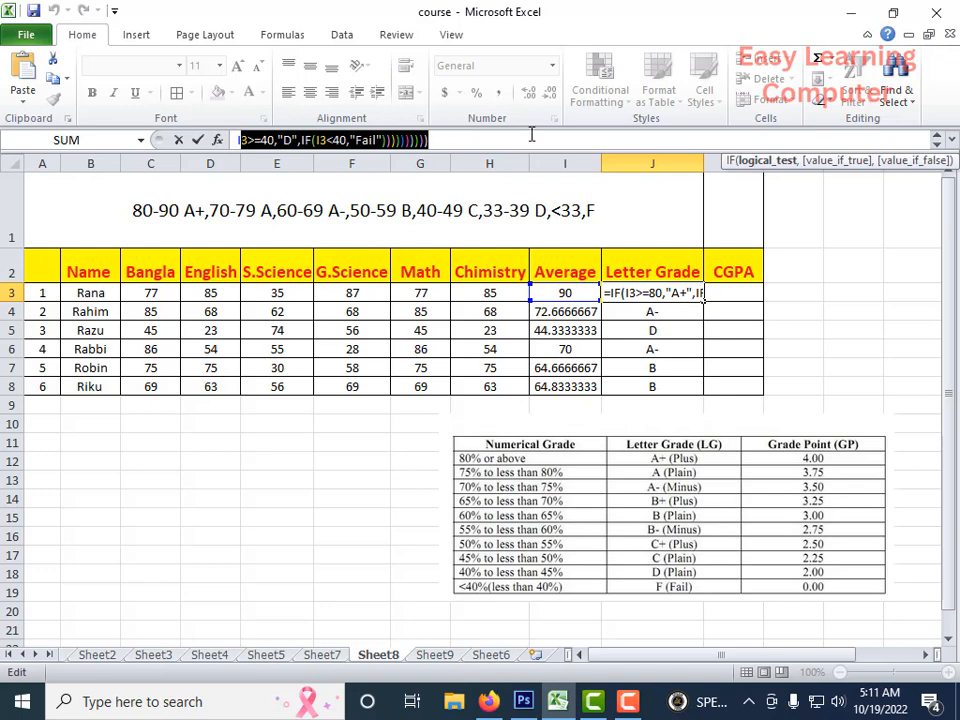
click(491, 142)
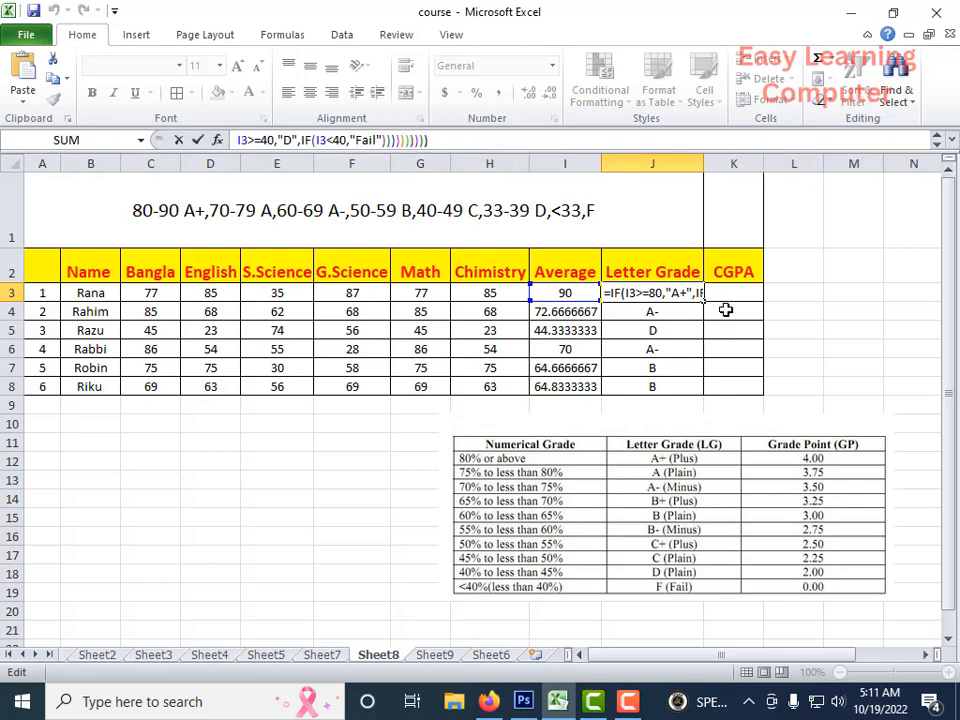
Step: Copy the full text of the nested IF formula in J3 and finish editing the cell
click(645, 293)
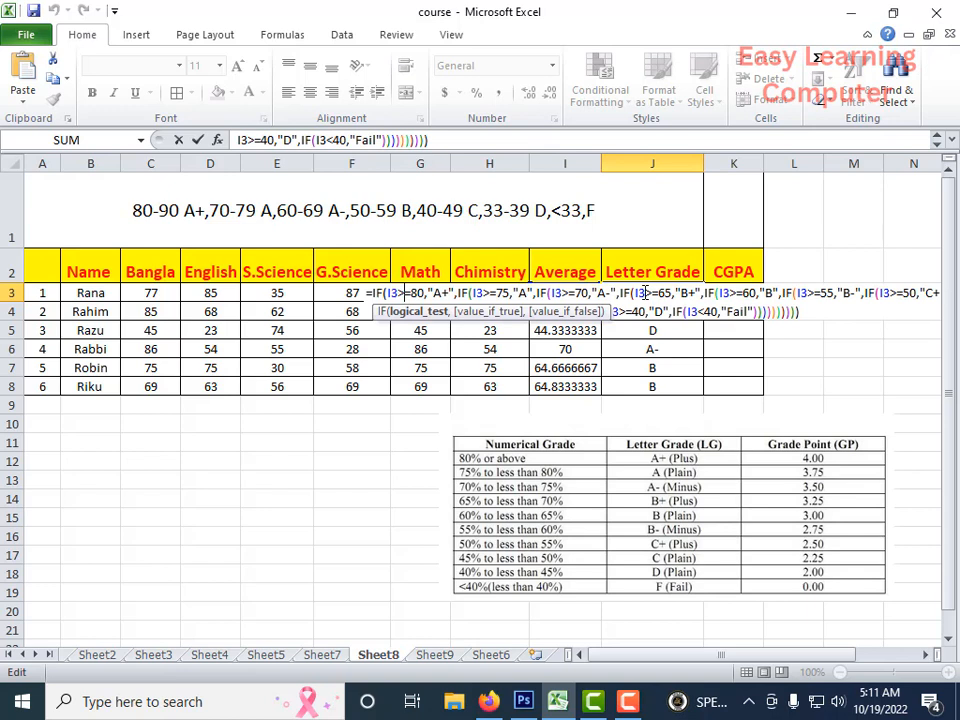
drag(811, 314, 388, 303)
click(825, 315)
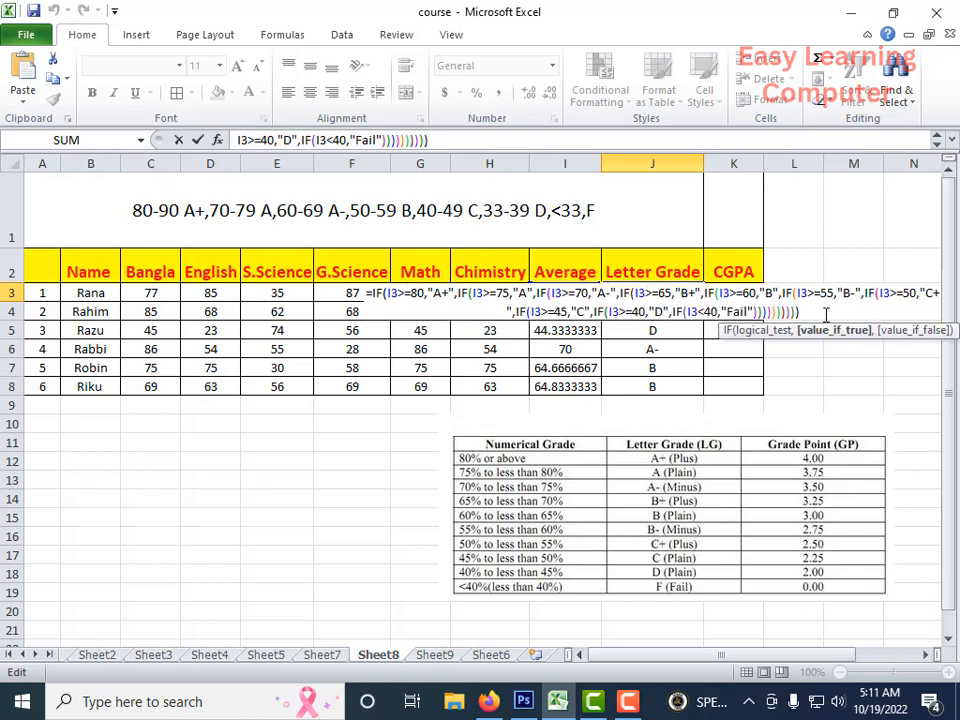
drag(804, 311, 358, 292)
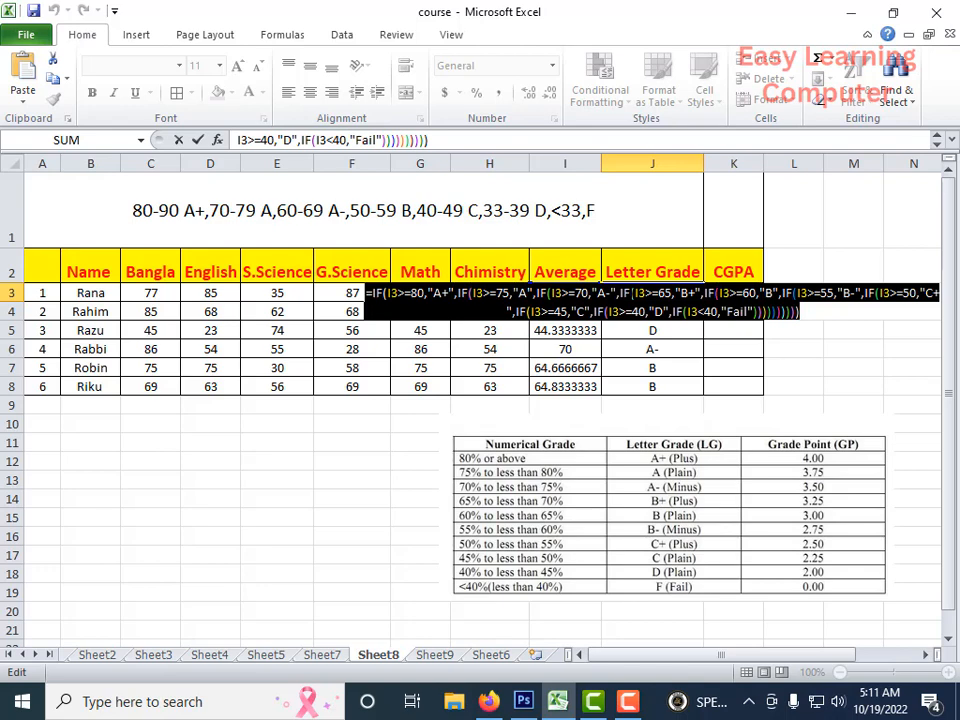
key(Return)
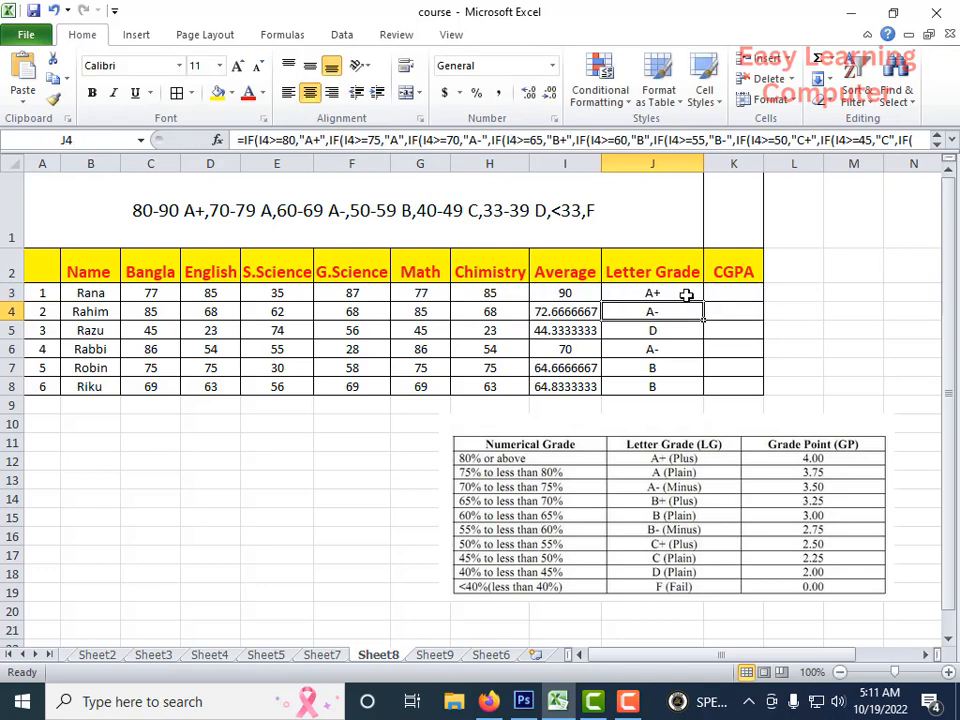
Step: Paste the copied nested IF formula text into CGPA cell K3
click(684, 296)
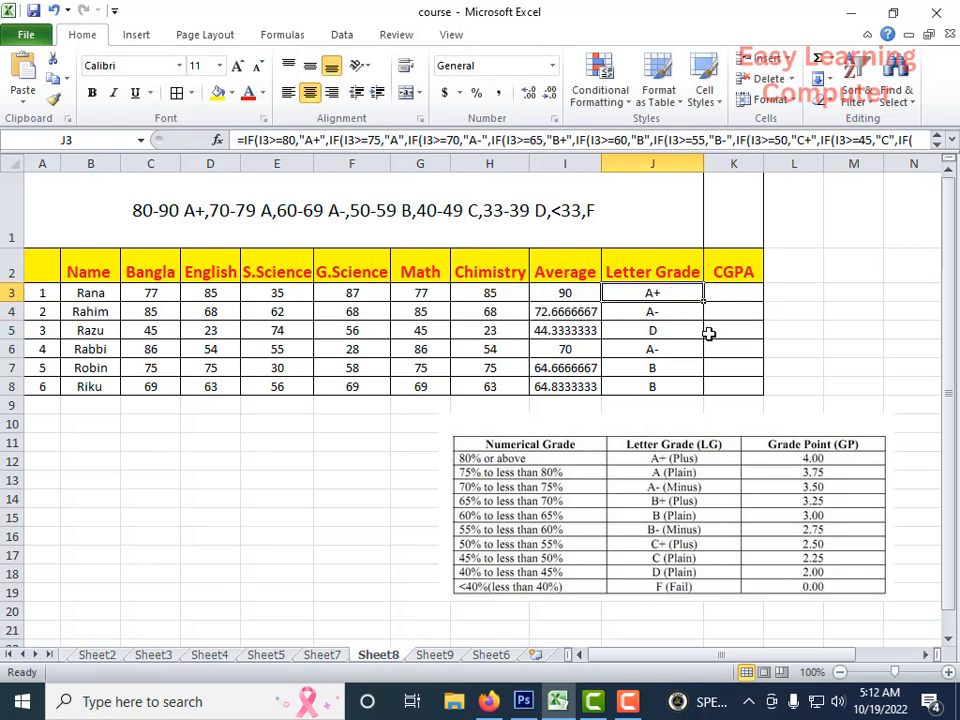
click(729, 296)
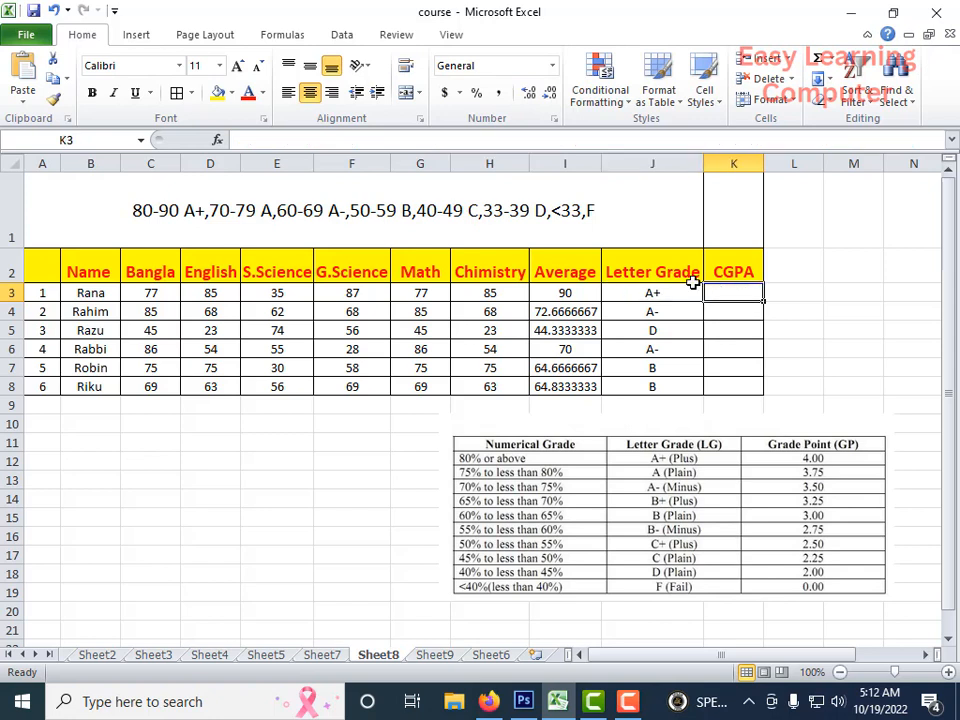
click(247, 141)
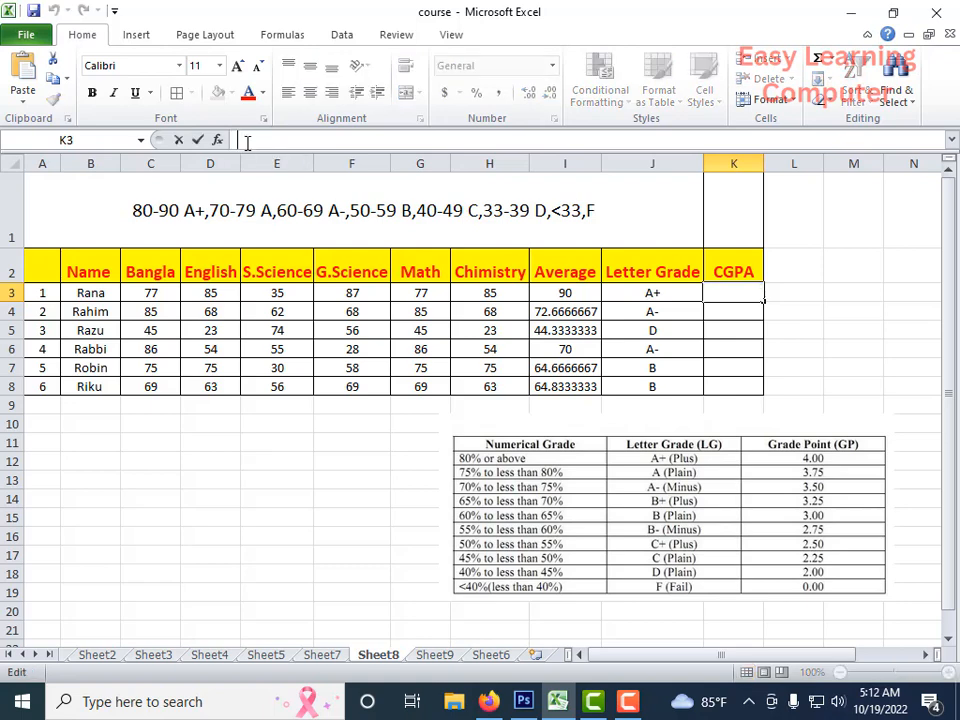
key(ctrl+v)
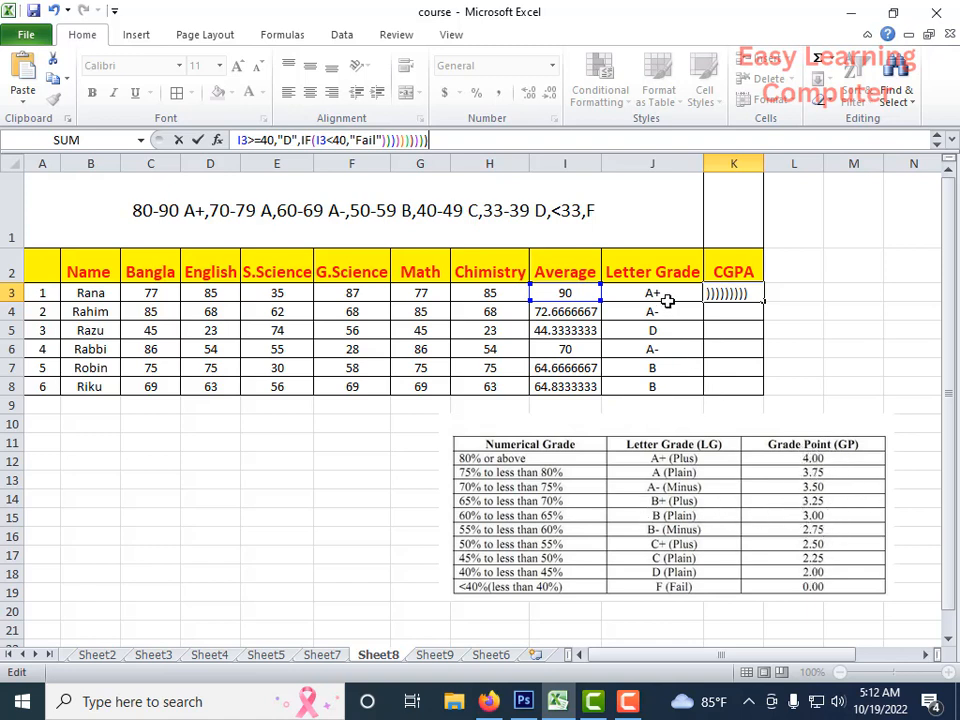
Step: Replace the "A+" result for I3>=80 in the K3 formula with "4.00"
click(735, 296)
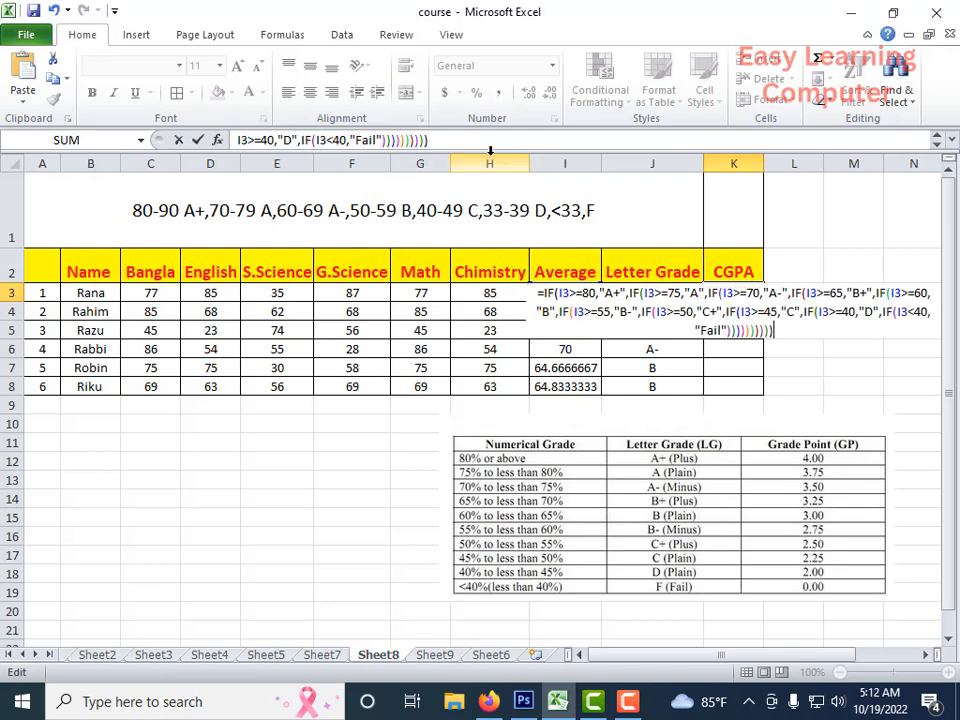
click(380, 143)
click(467, 136)
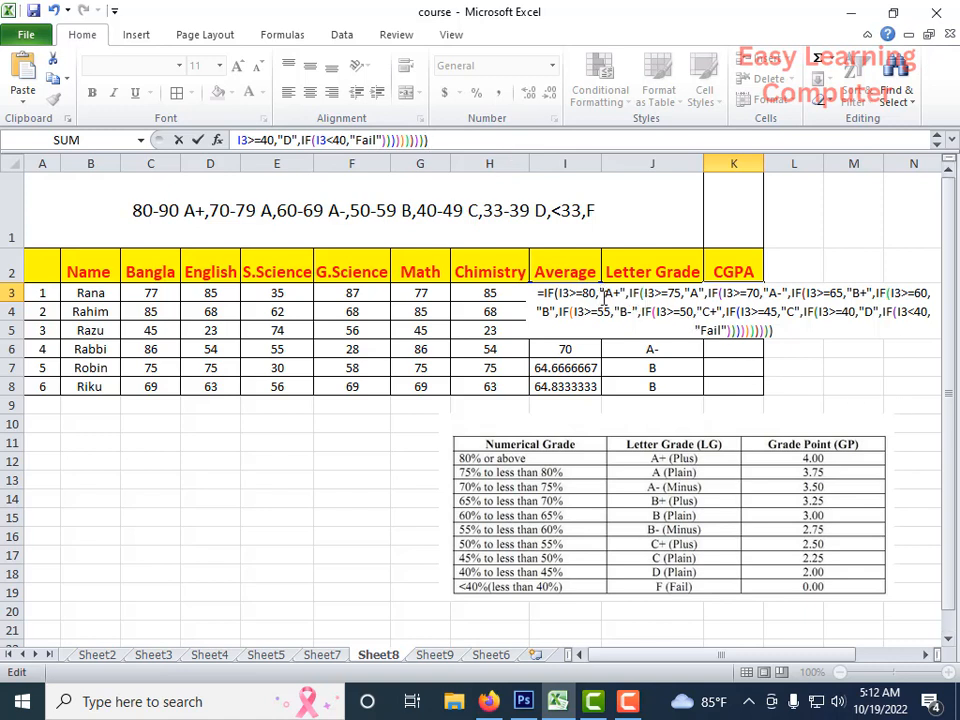
drag(620, 293, 606, 293)
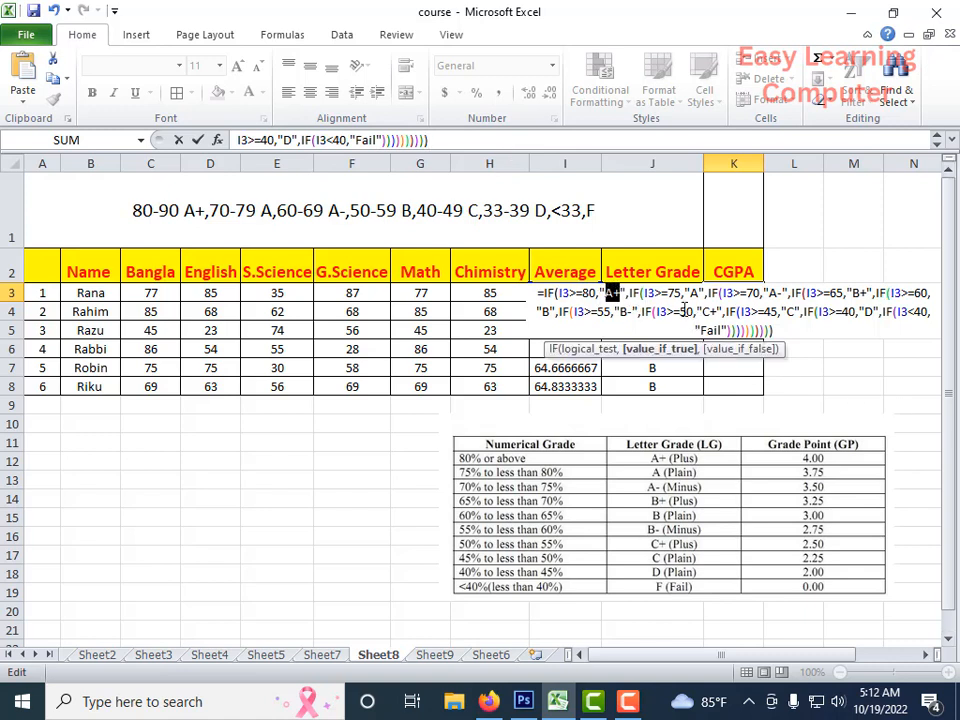
text(4)
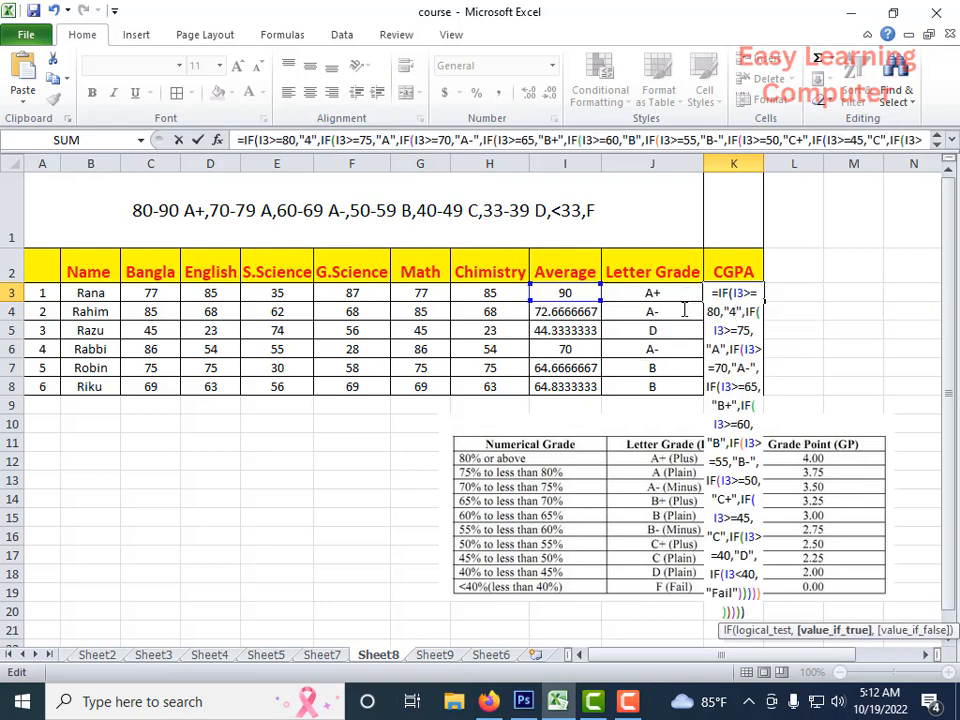
text(.00)
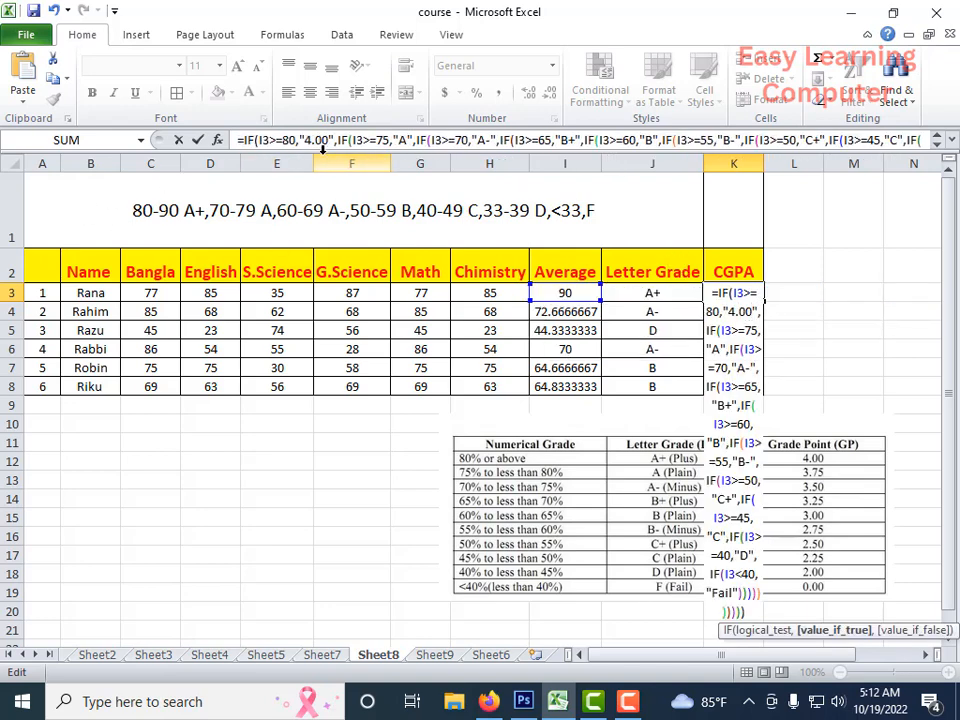
Step: In the K3 formula, replace the "A" result for I3>=75 with "3.75" and the "A-" result for I3>=70 with "3.50"
click(409, 140)
key(BackSpace)
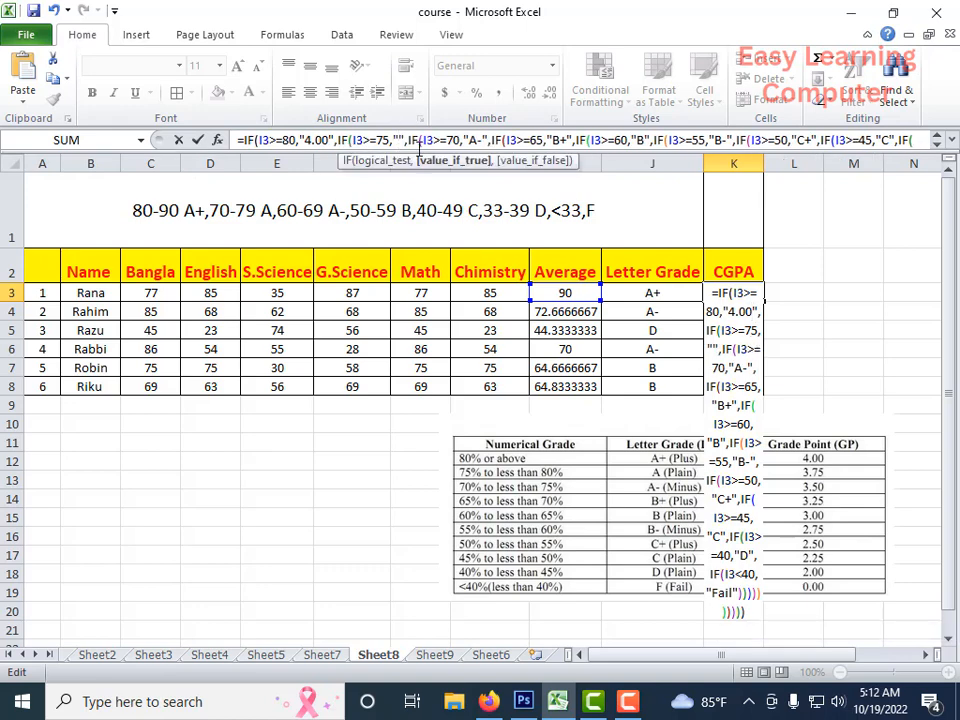
text(3.75)
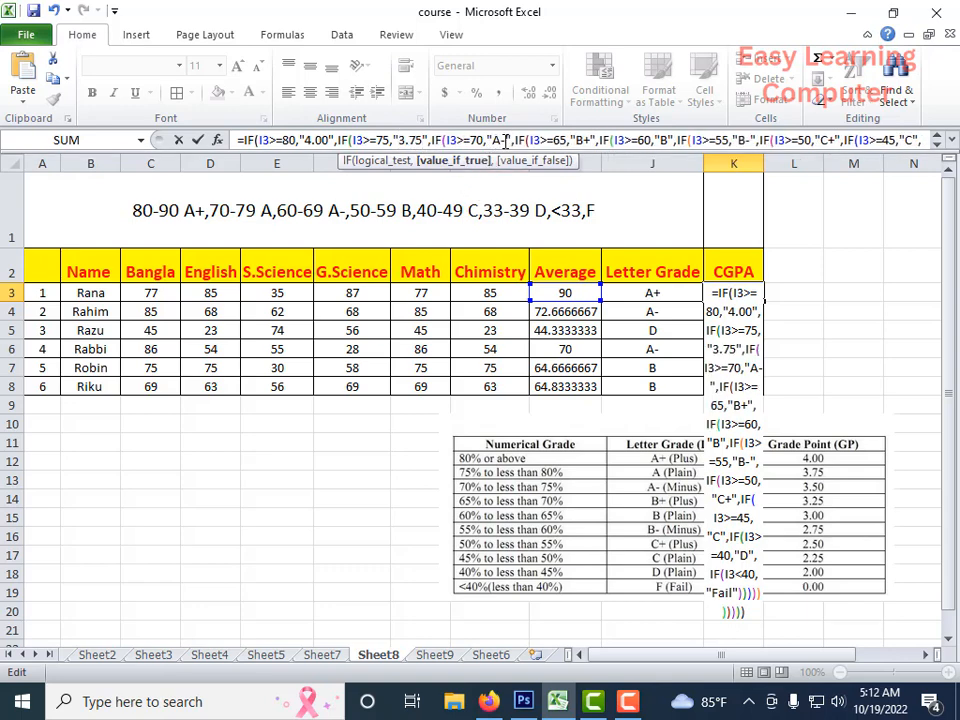
click(507, 140)
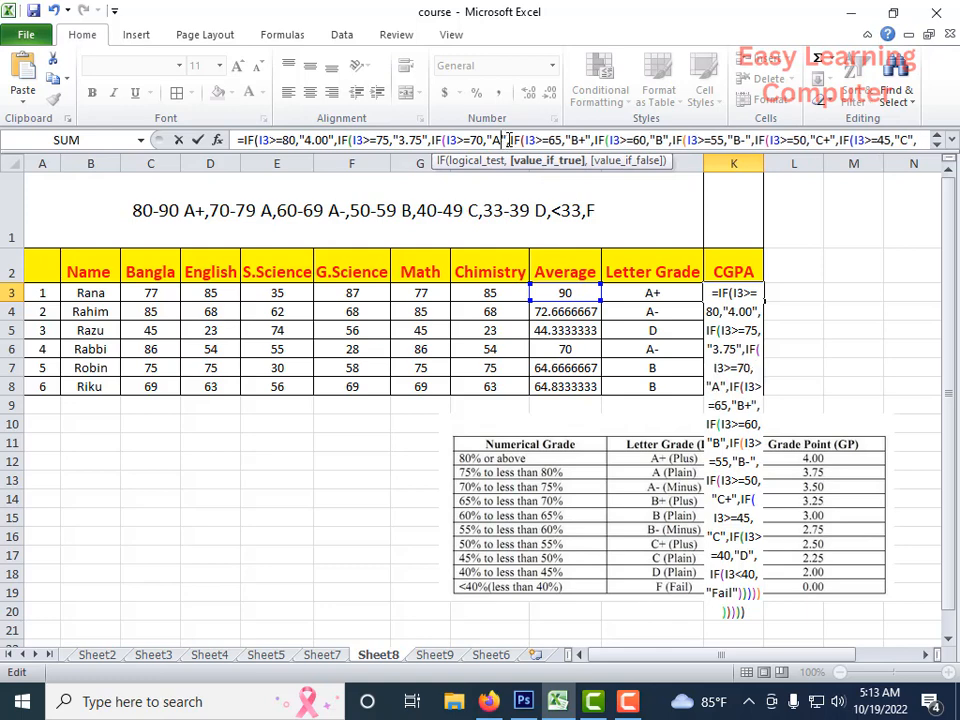
key(BackSpace)
key(BackSpace)
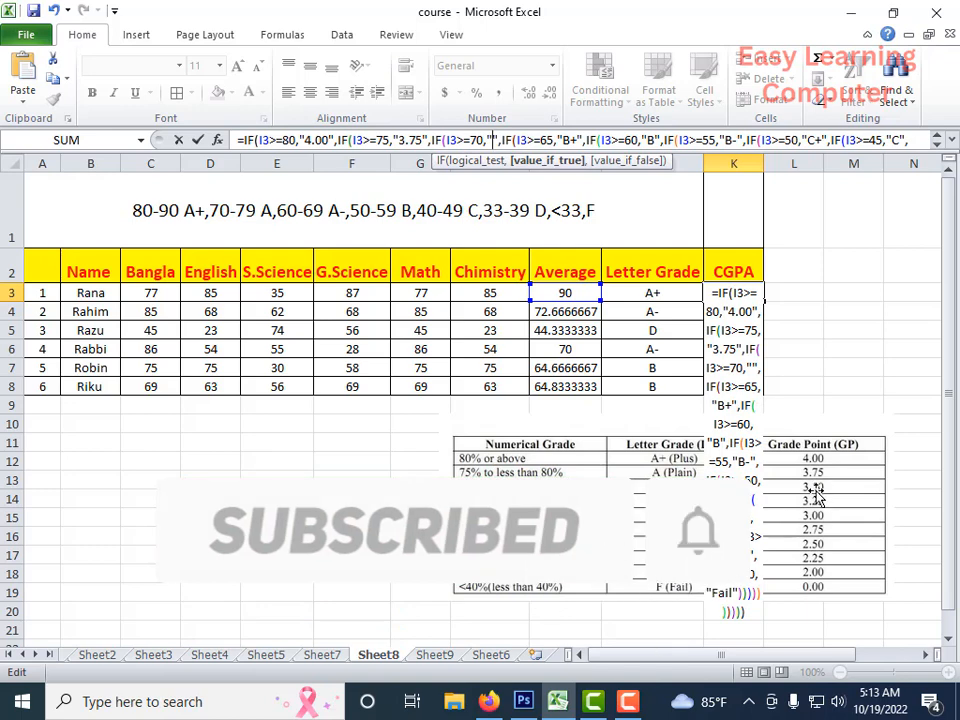
click(494, 141)
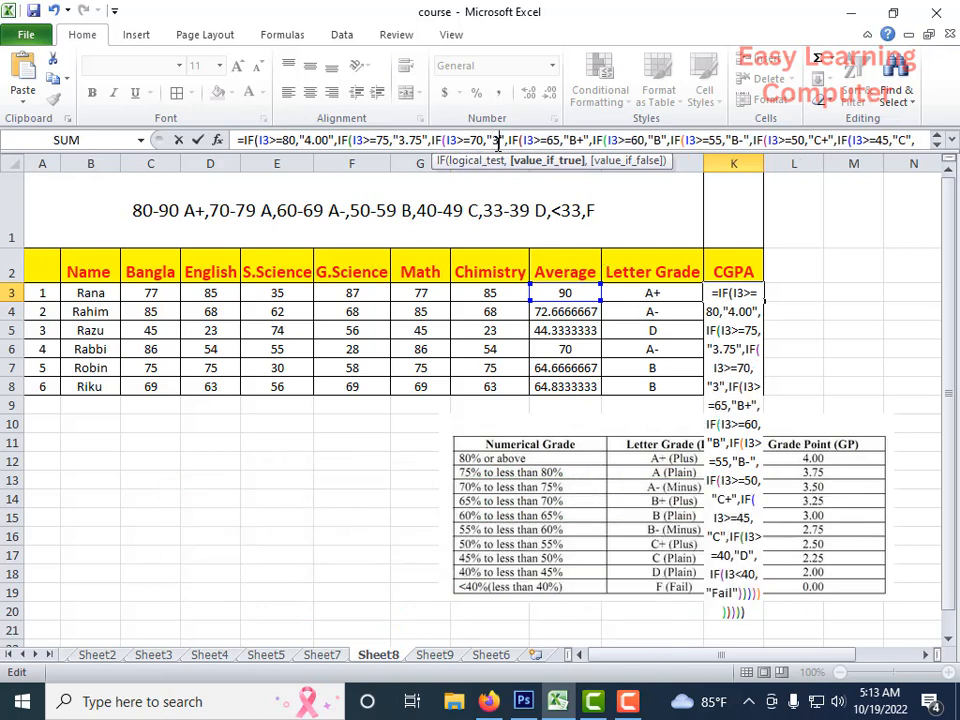
text(3.50)
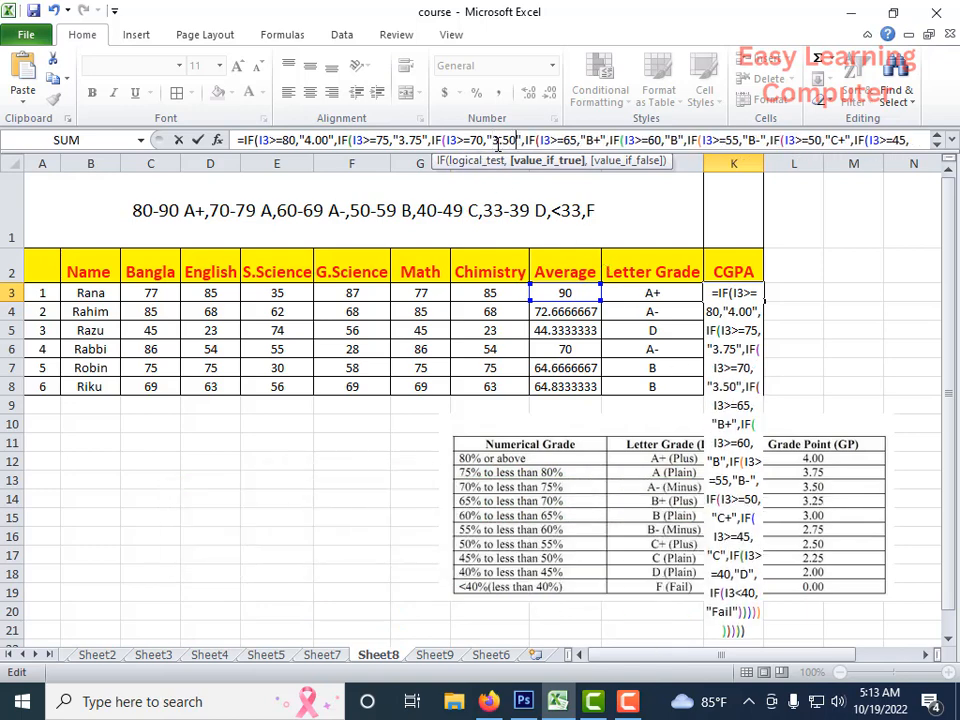
Step: In the K3 formula, replace the "B+" result for I3>=65 with "3.25" and the "B" result for I3>=60 with "3.00"
click(602, 140)
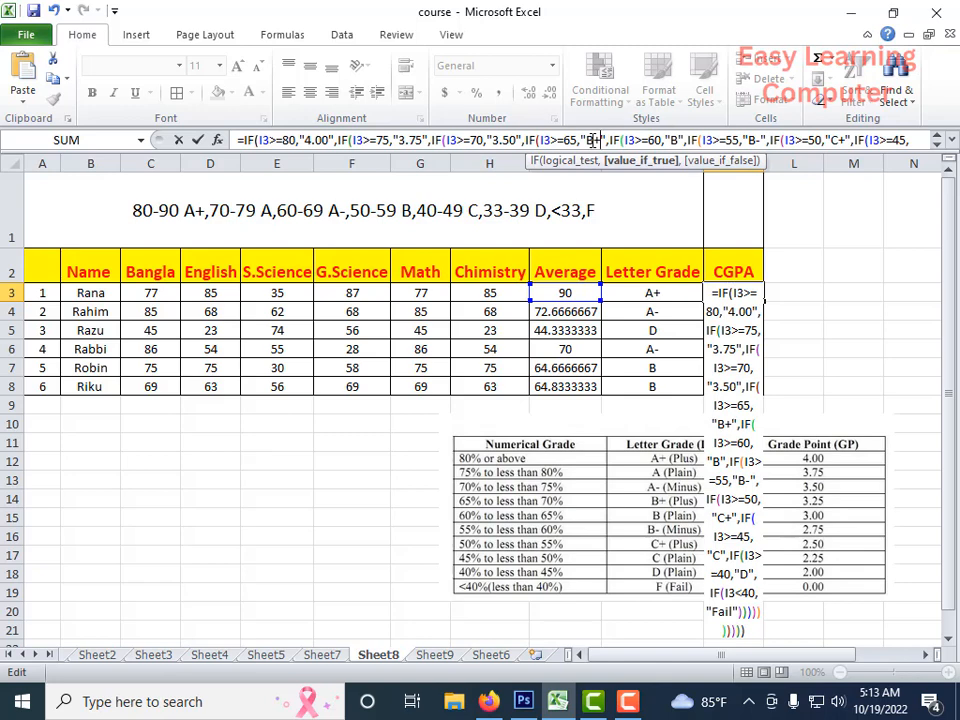
key(BackSpace)
key(BackSpace)
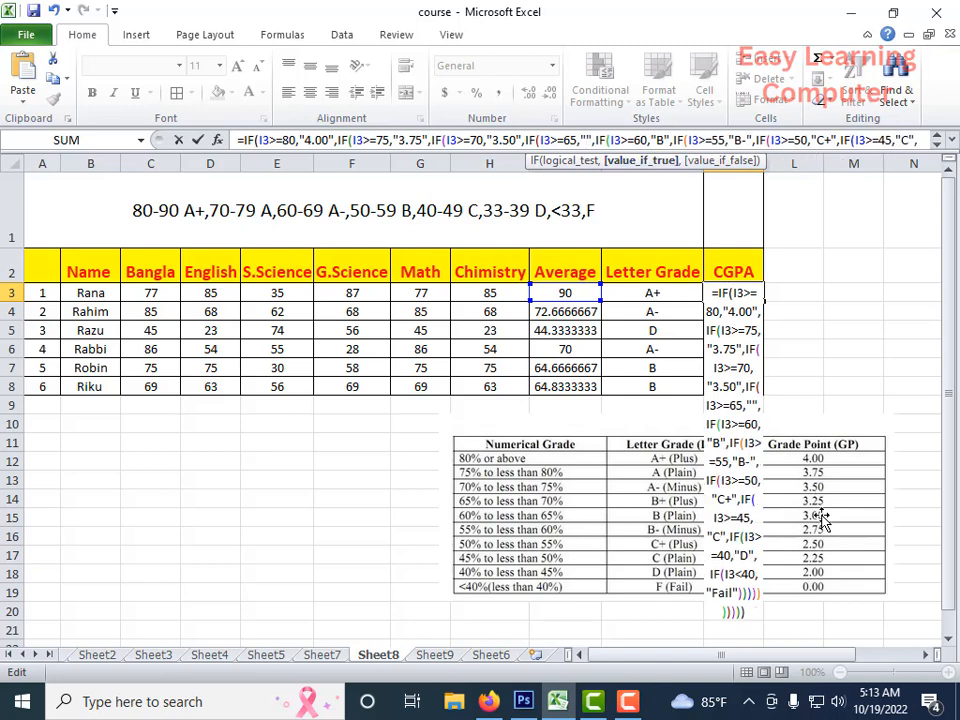
text(3.)
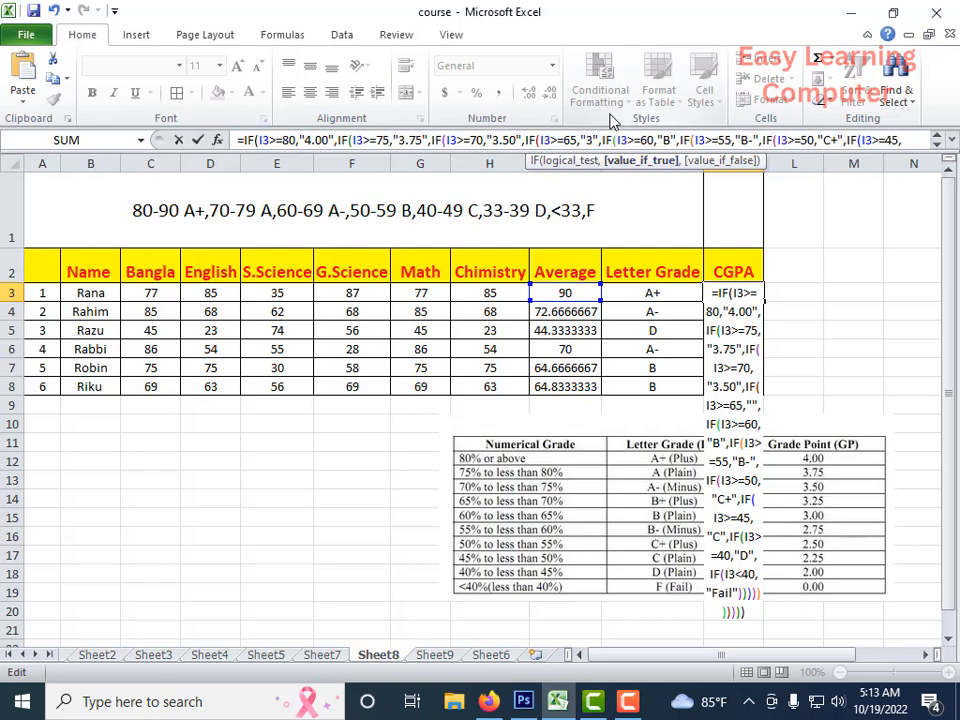
text(25)
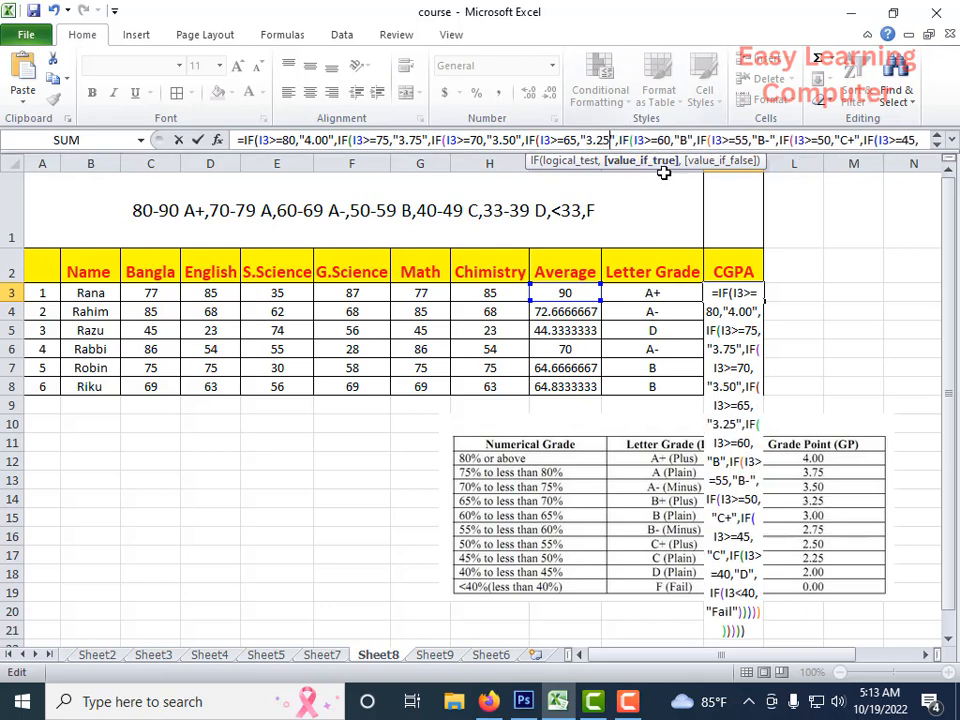
click(686, 140)
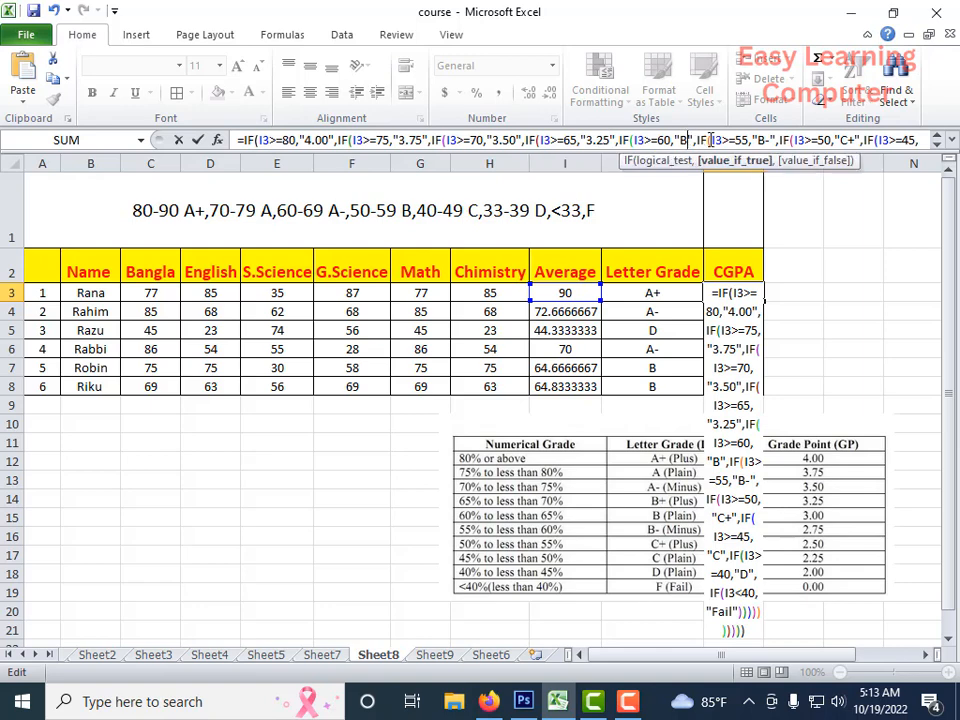
key(BackSpace)
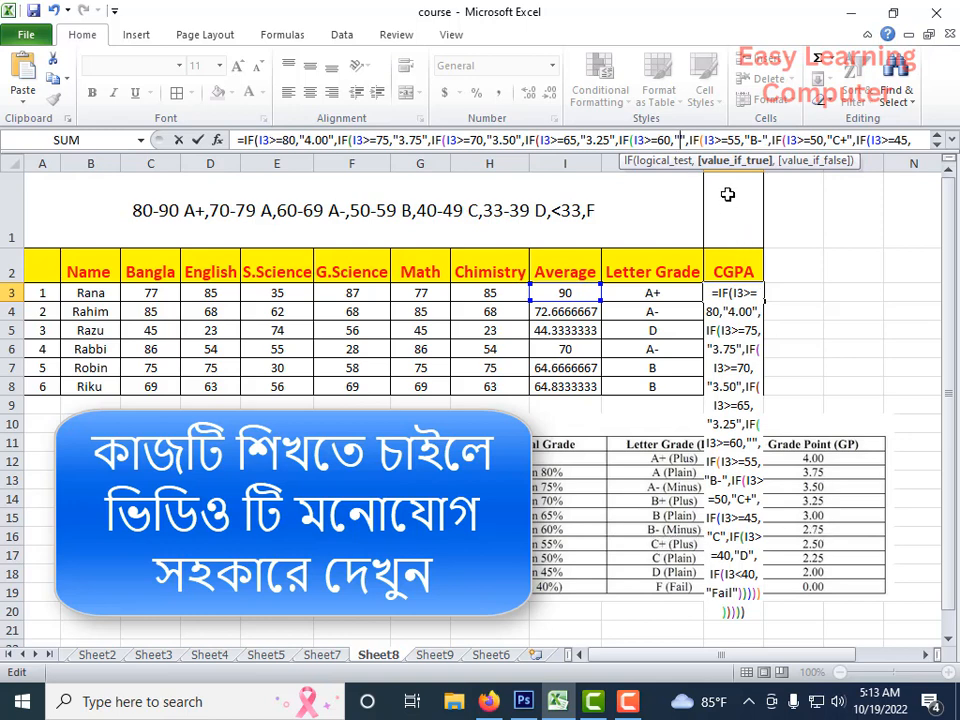
text(3.00)
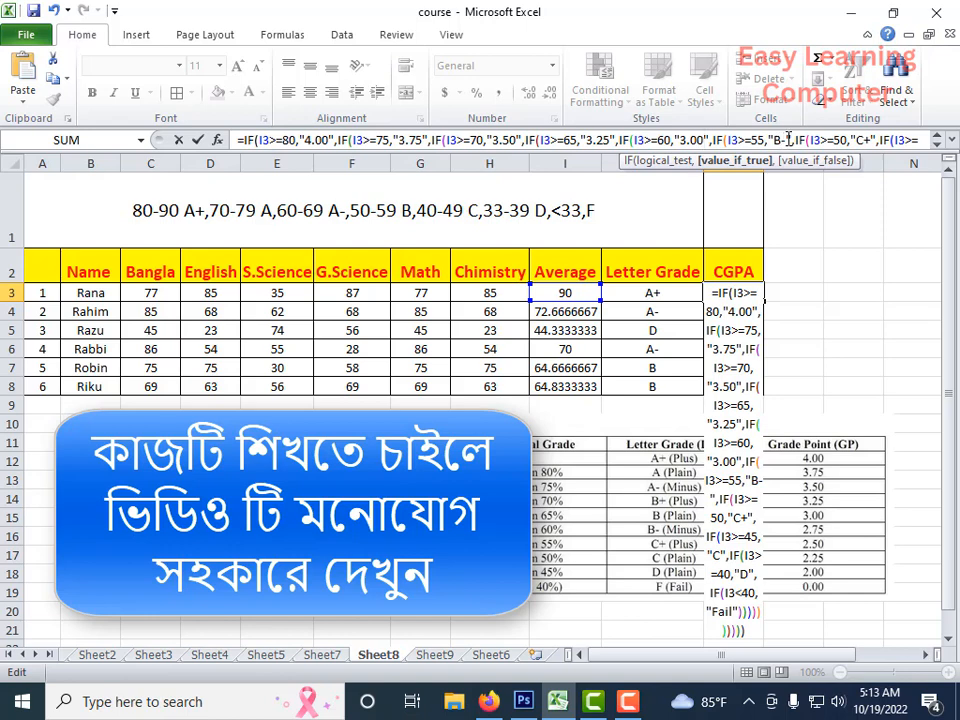
Step: In the K3 formula, replace the "B-" result for I3>=55 with "2.75" and the "C+" result for I3>=50 with "2.50"
click(782, 139)
key(BackSpace)
key(BackSpace)
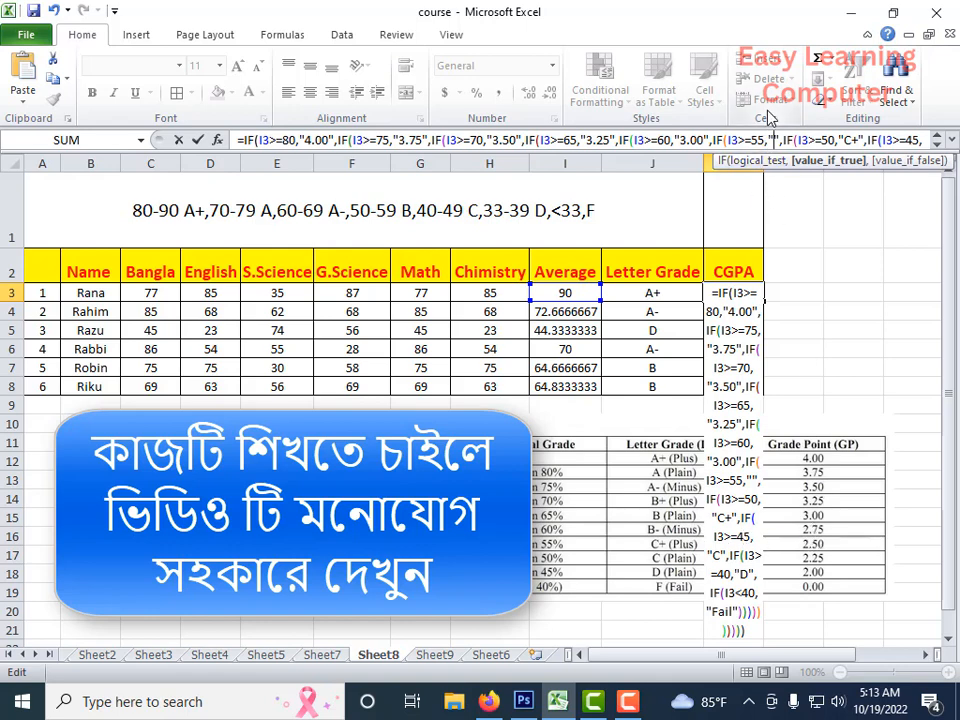
text(2.75)
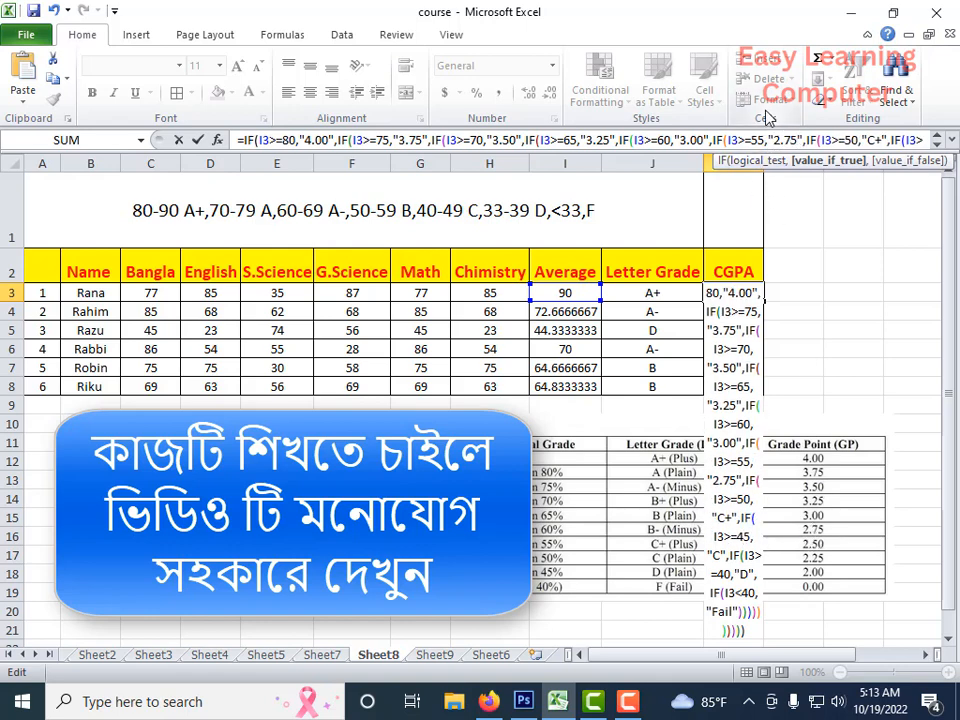
click(881, 140)
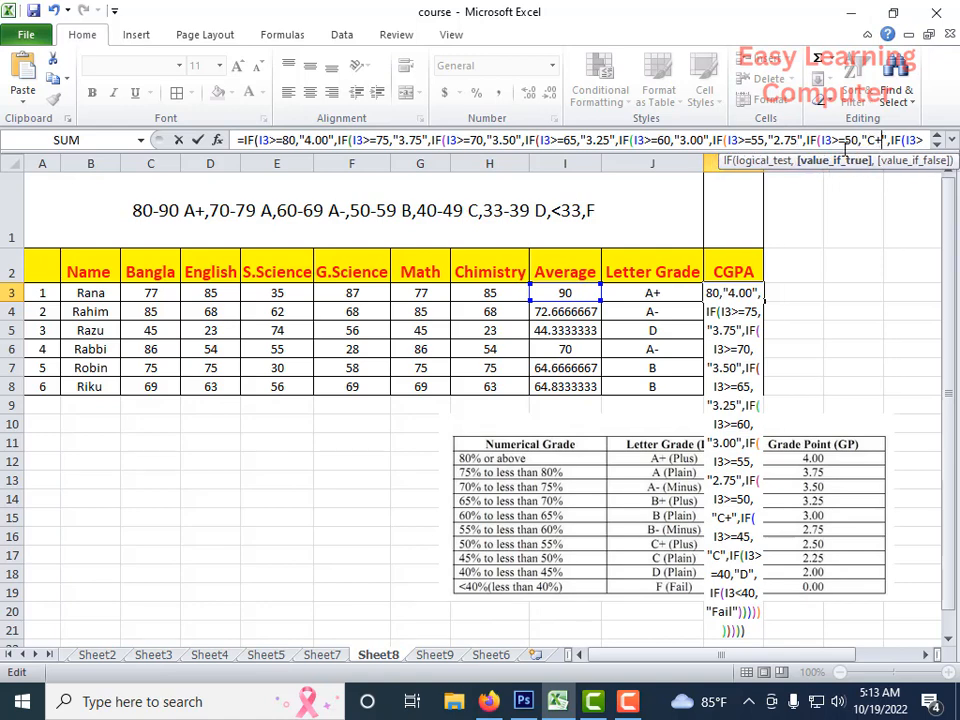
key(BackSpace)
key(BackSpace)
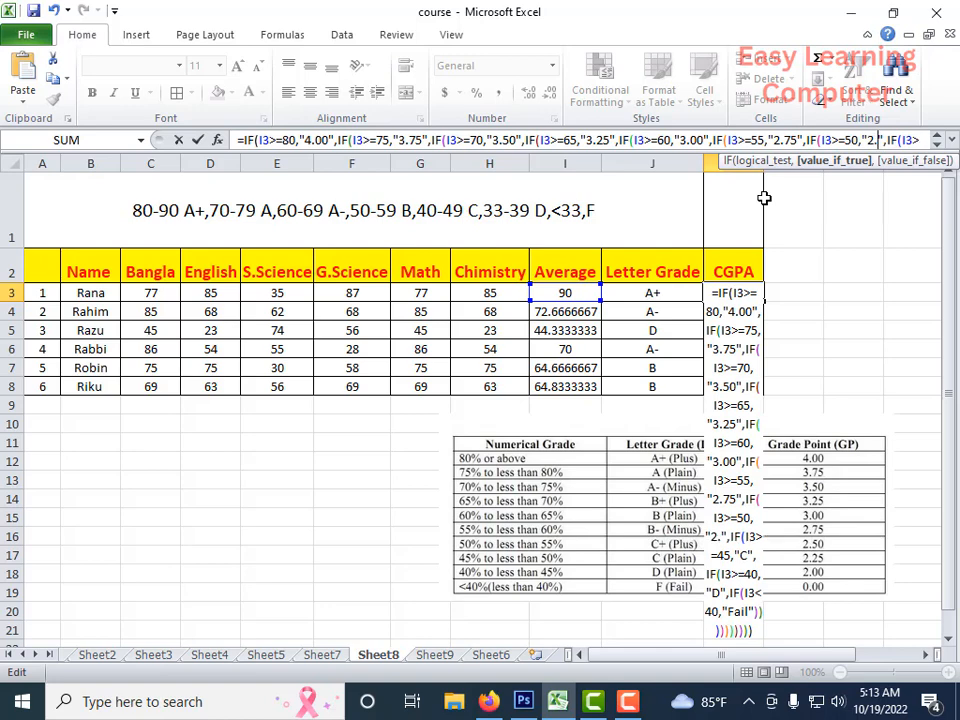
text(2.50)
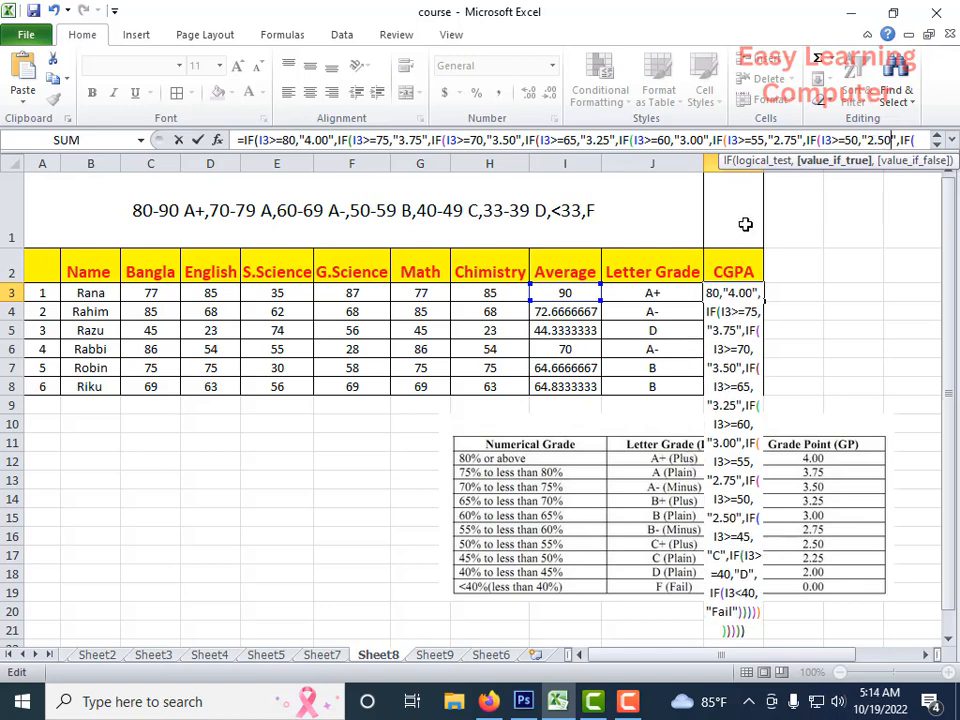
Step: Replace the "C" result for I3>=45 in the K3 formula with "2.25", keeping both quotation marks
click(719, 556)
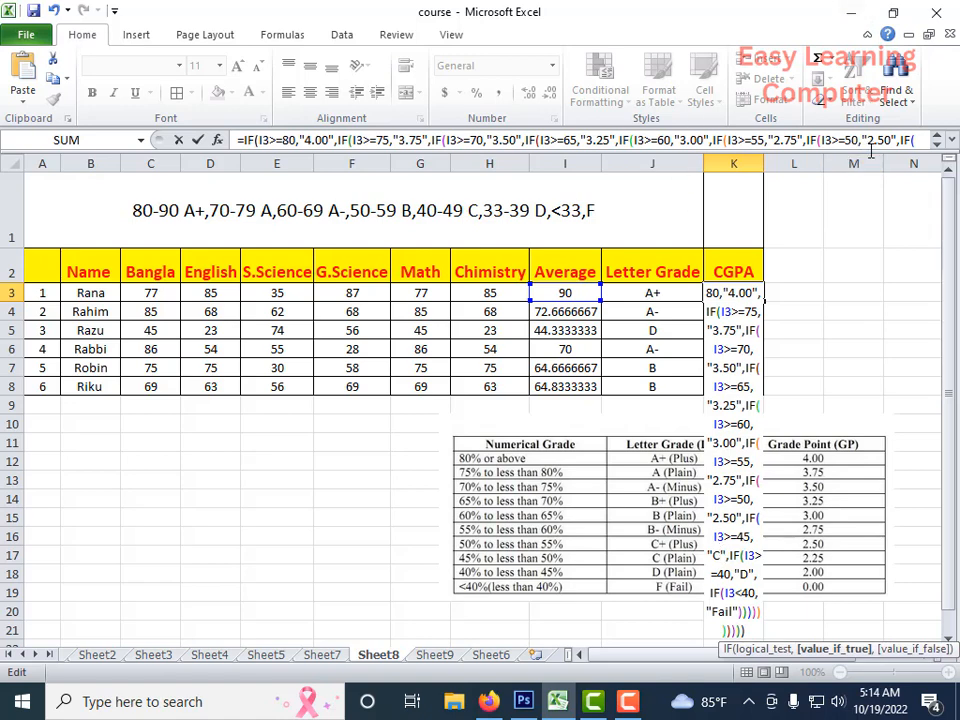
double_click(810, 140)
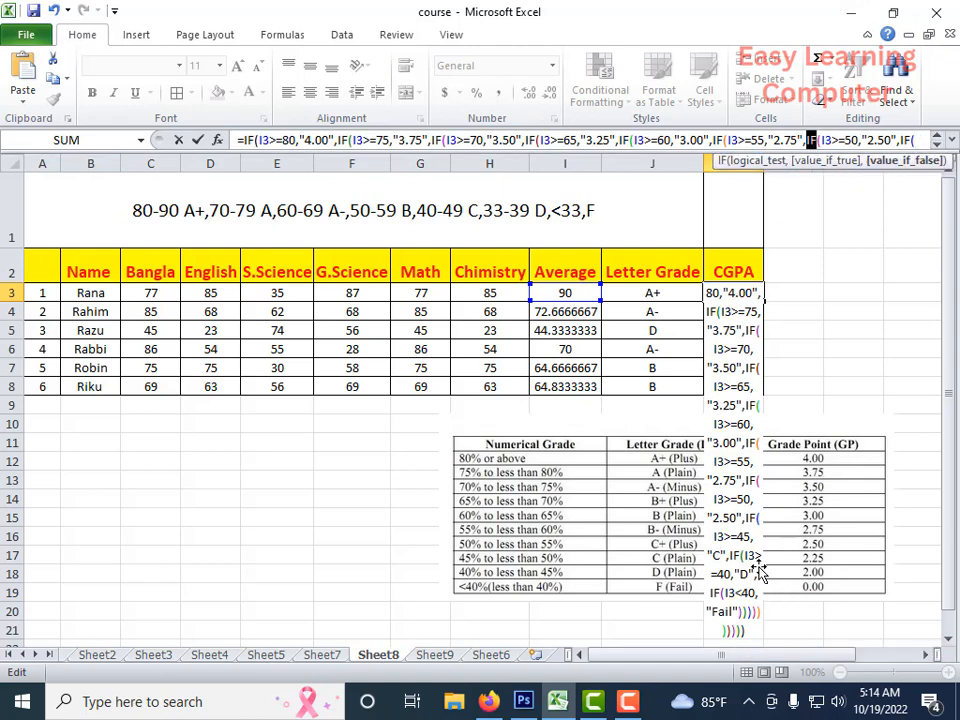
click(737, 461)
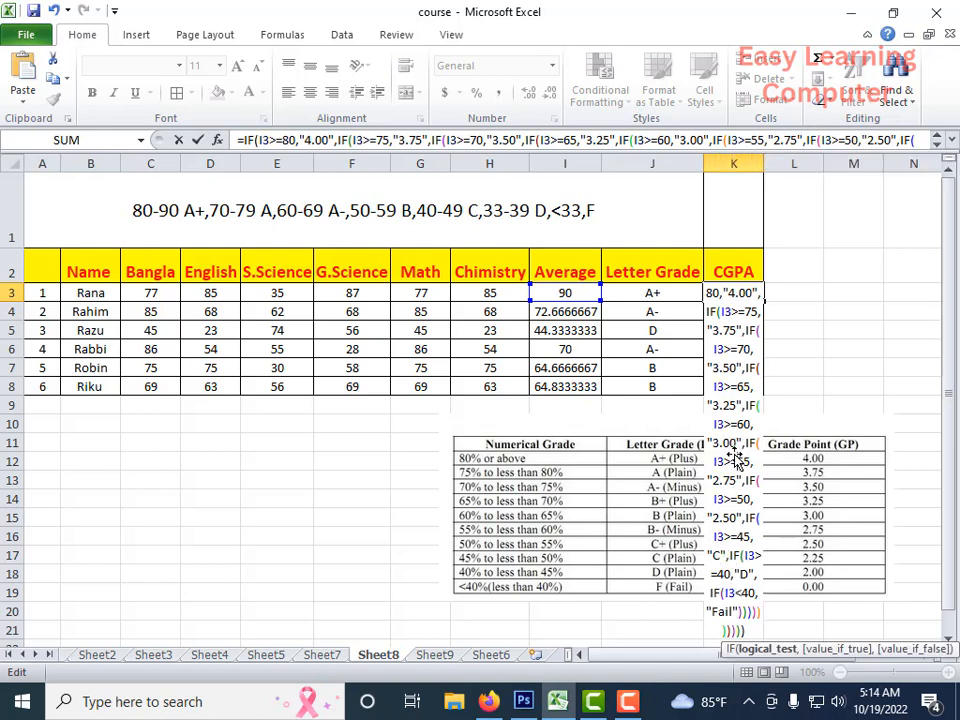
click(720, 555)
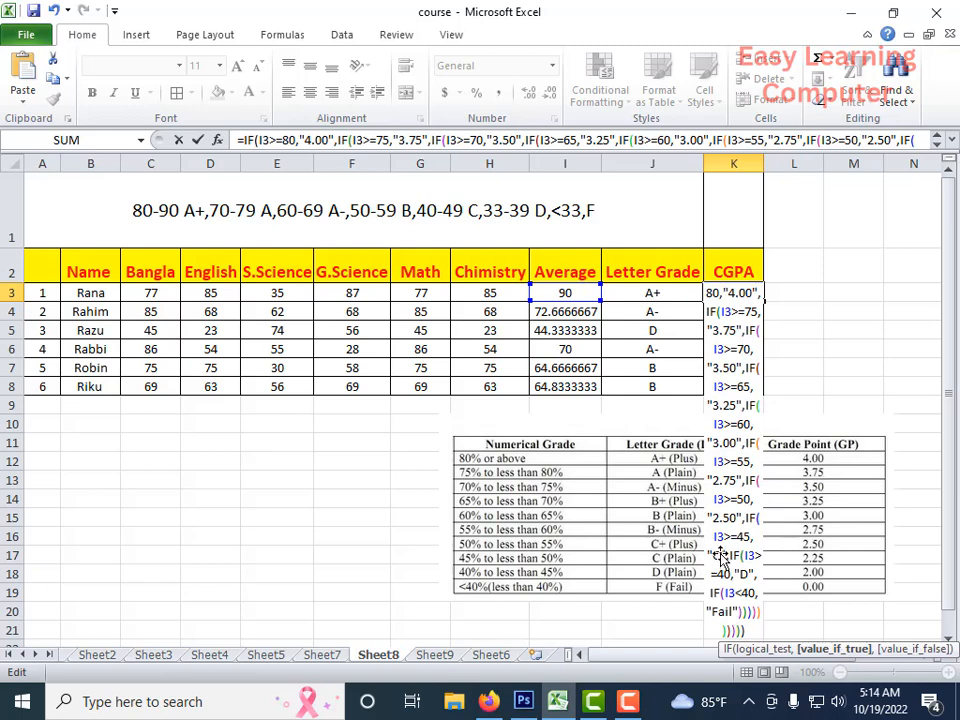
double_click(722, 553)
key(BackSpace)
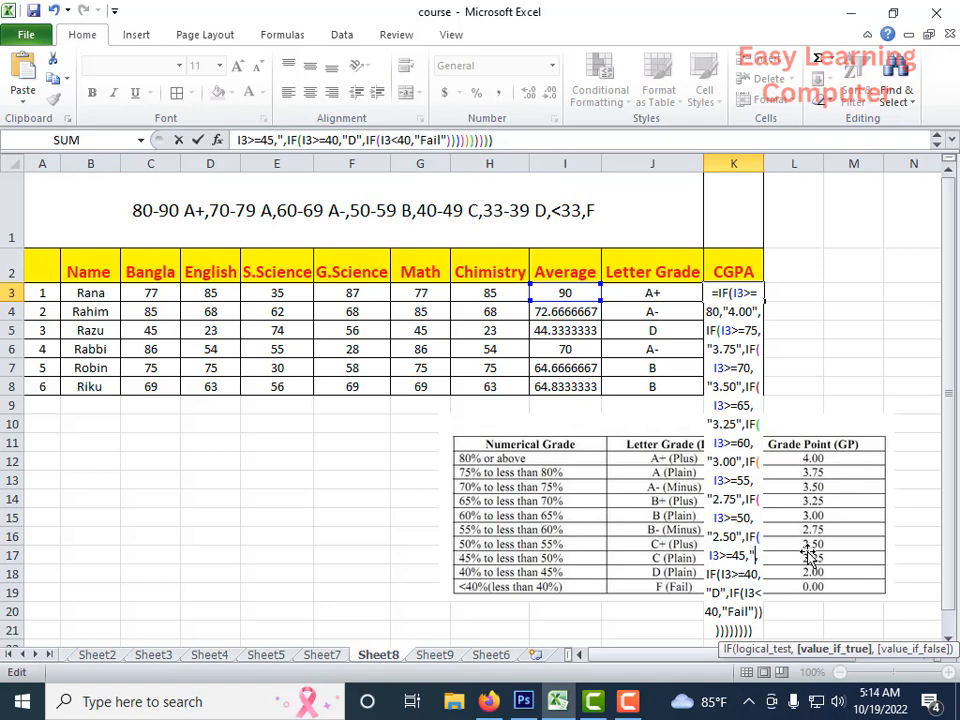
text(2.)
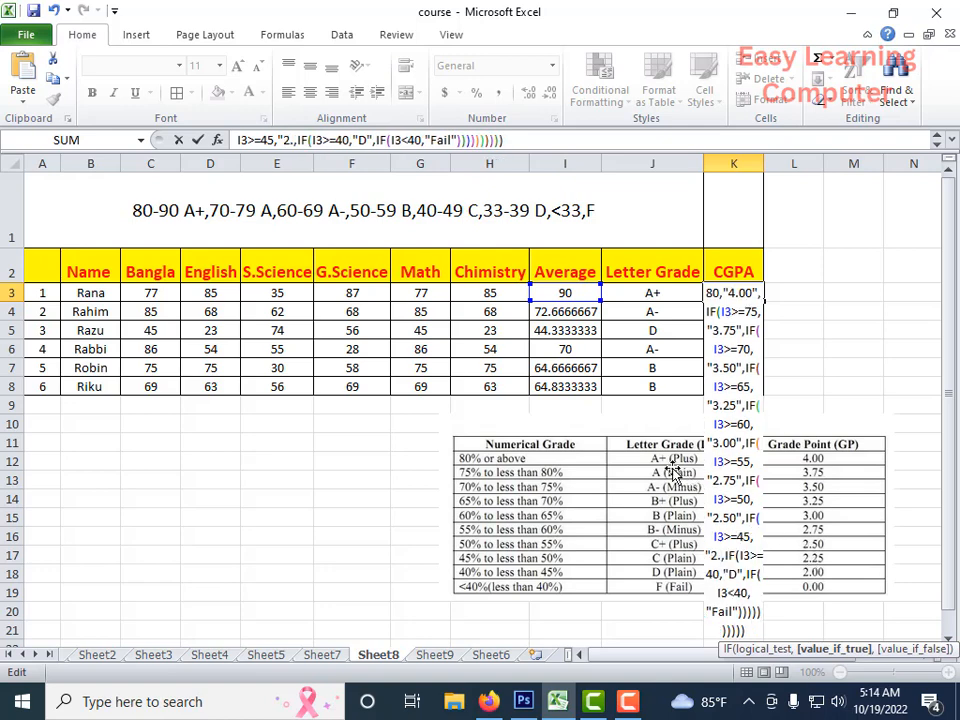
text(25)
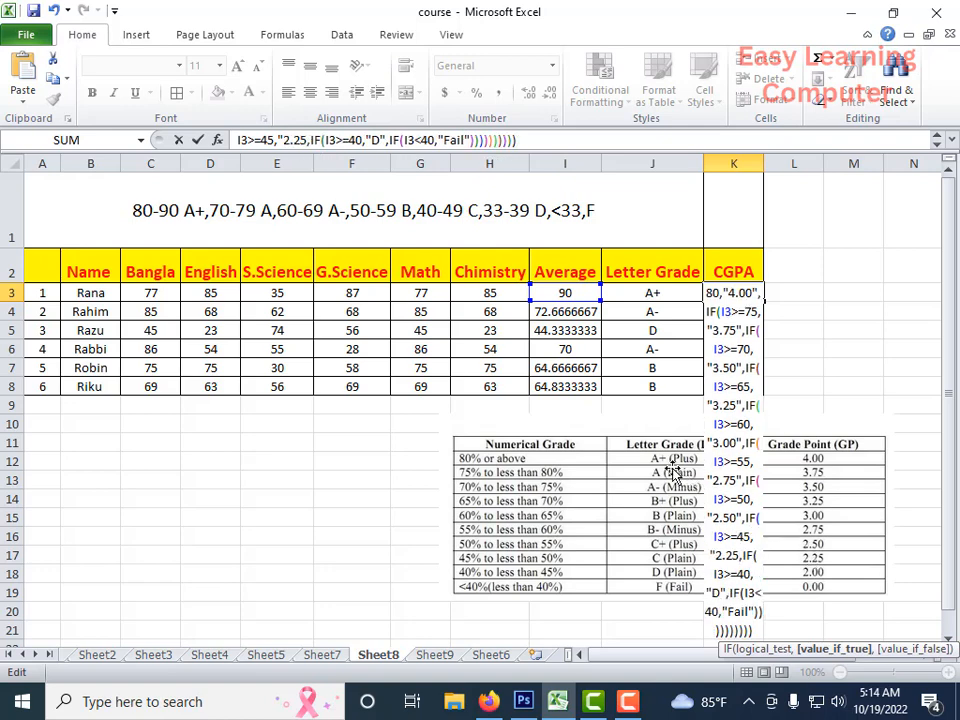
text(")
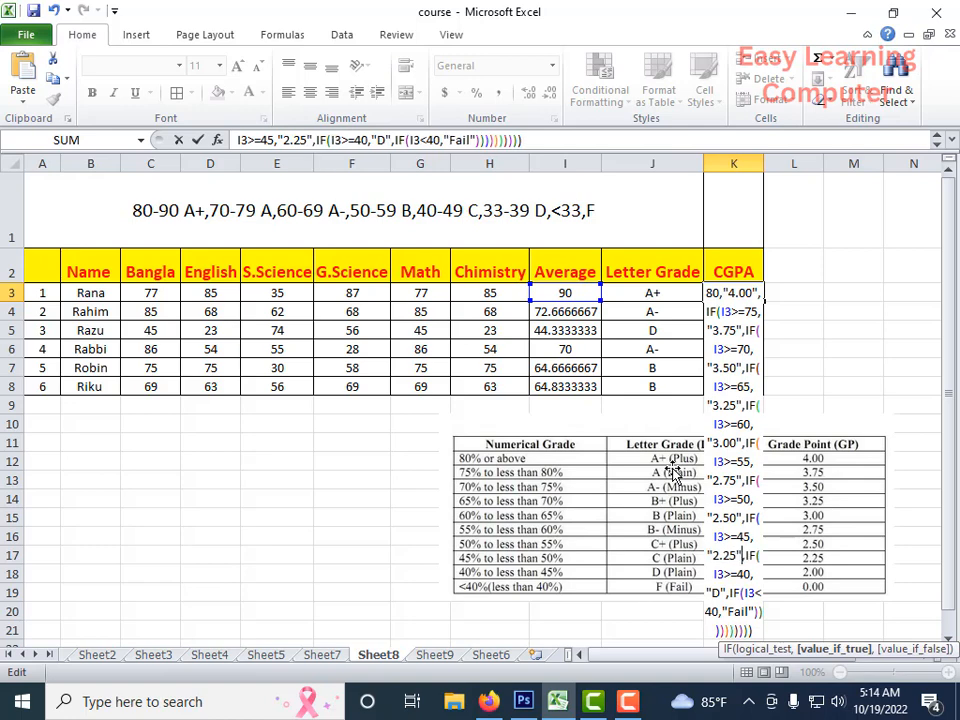
Step: Replace the "D" result for I3>=40 in the K3 formula with "2.00"
double_click(721, 592)
text(")
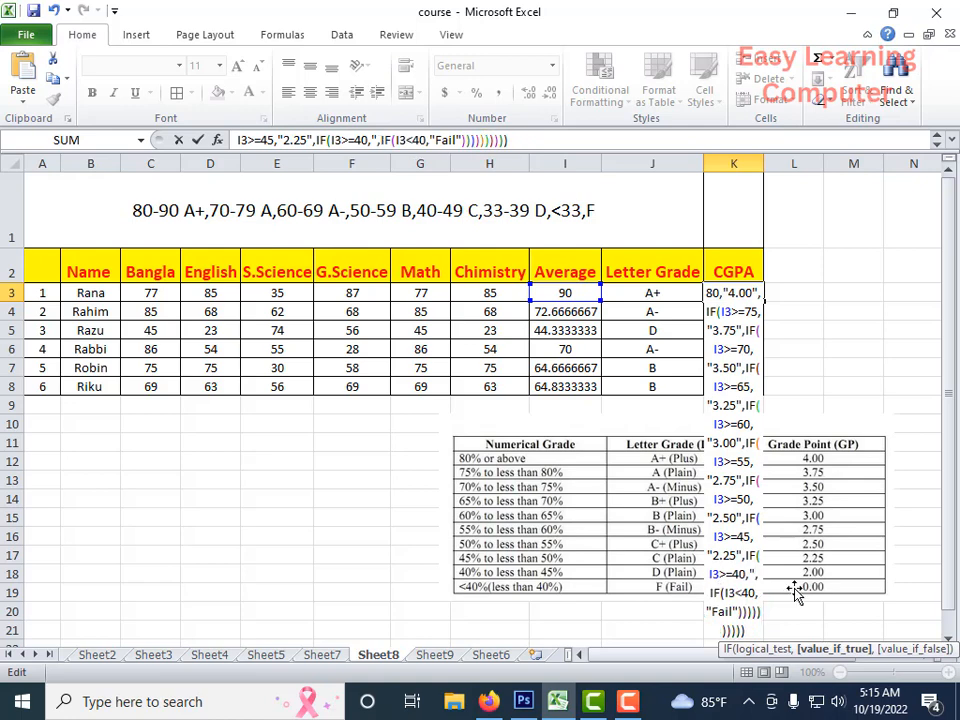
text(2.00)
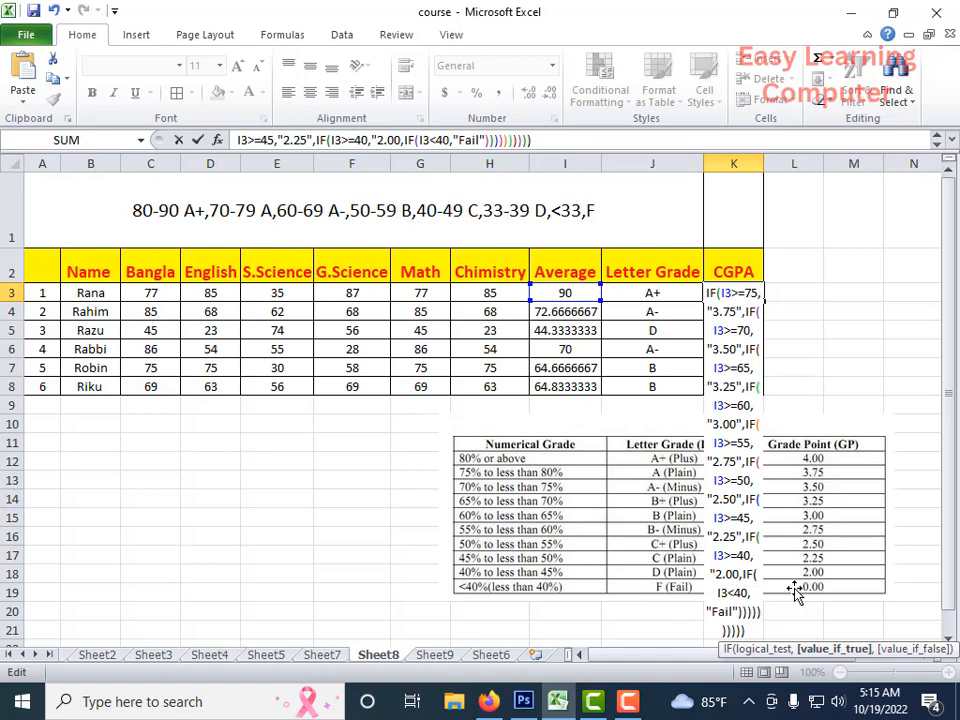
text(")
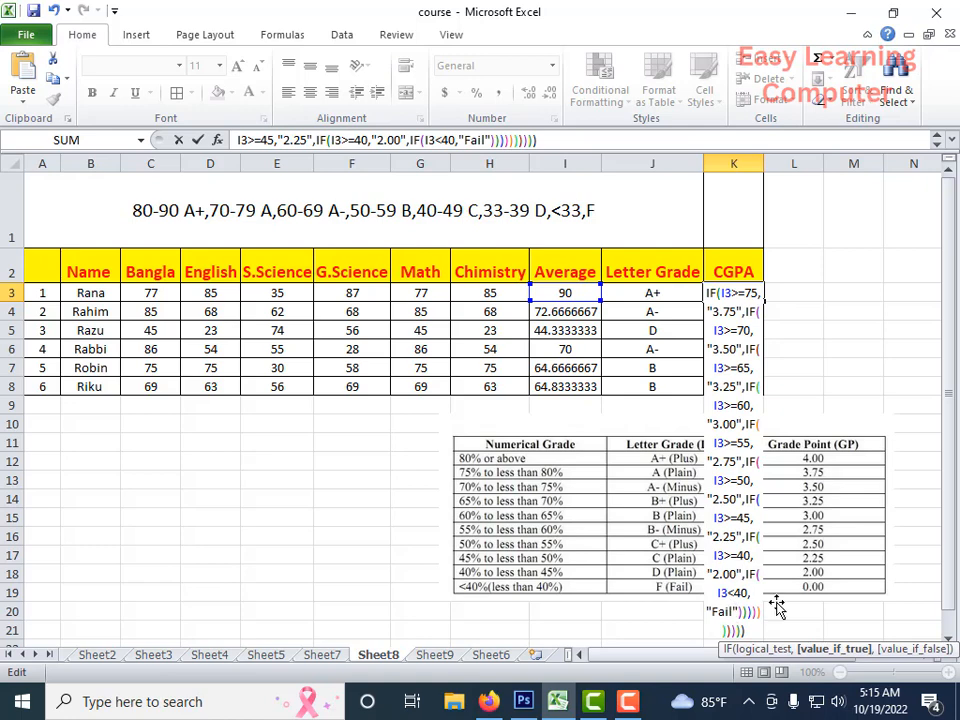
Step: Replace the "Fail" result for I3<40 in the K3 formula with "0.00" and enter the completed formula
key(BackSpace)
key(BackSpace)
key(BackSpace)
key(BackSpace)
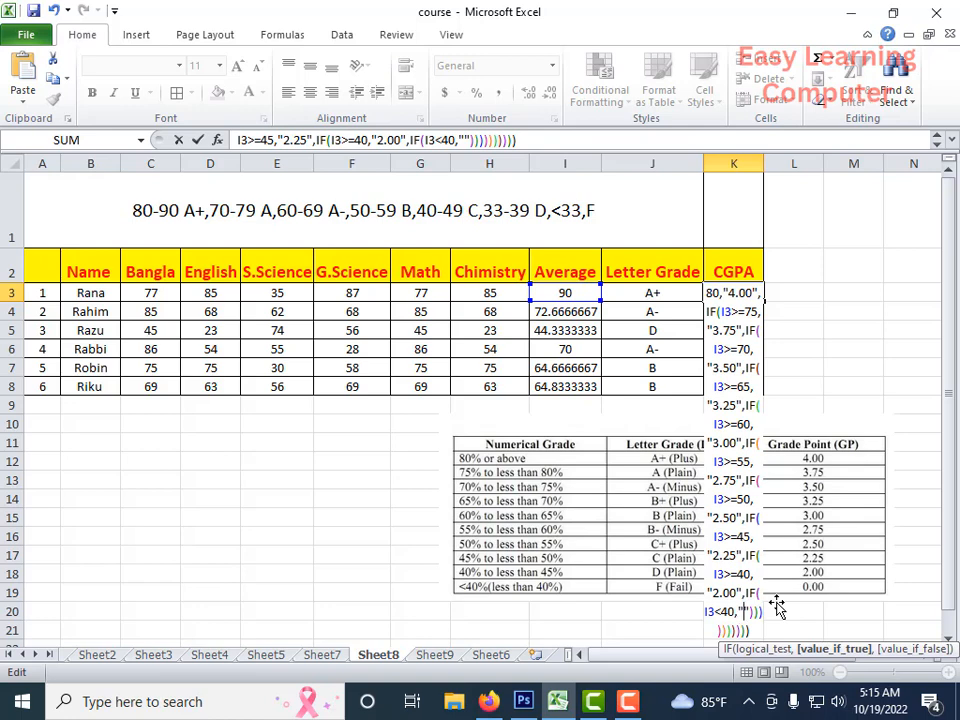
text(00)
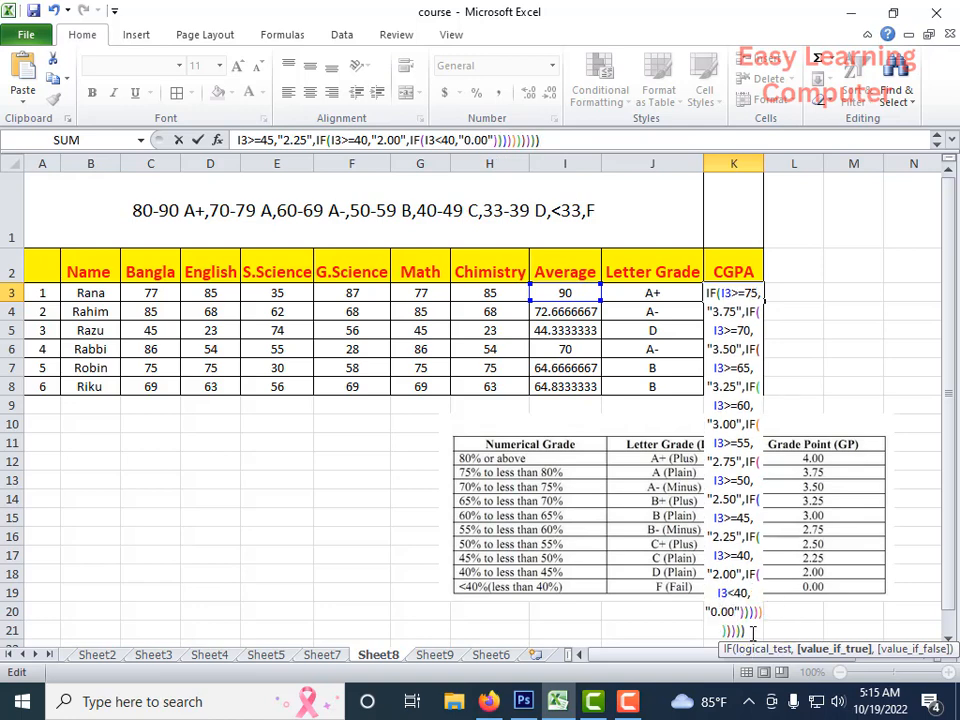
key(Return)
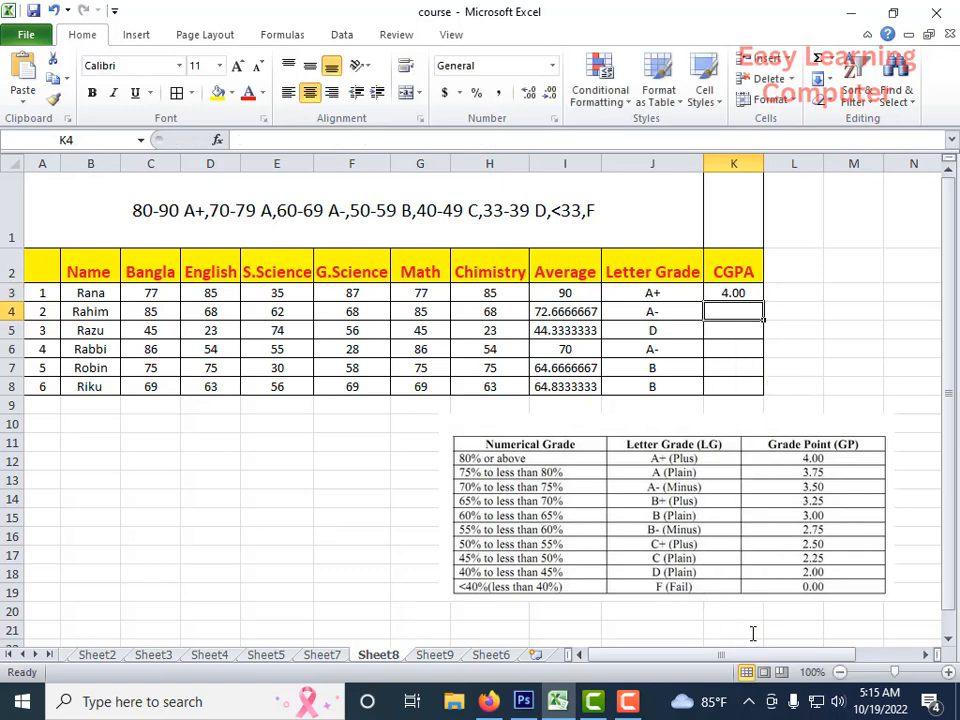
Step: Select CGPA cell K3 and review its nested IF formula
click(720, 292)
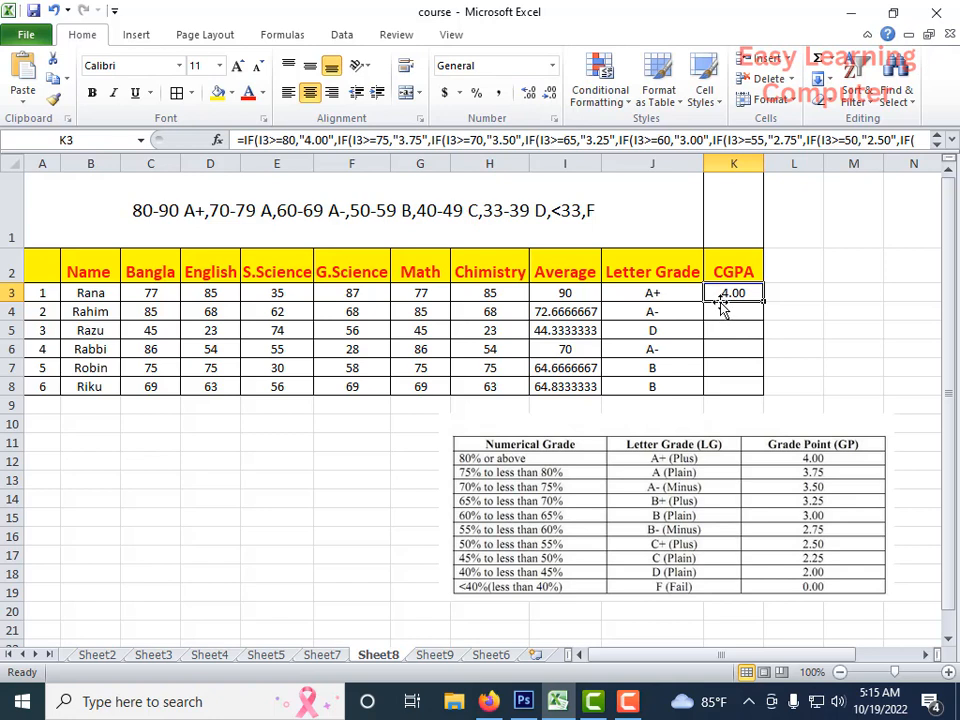
click(722, 307)
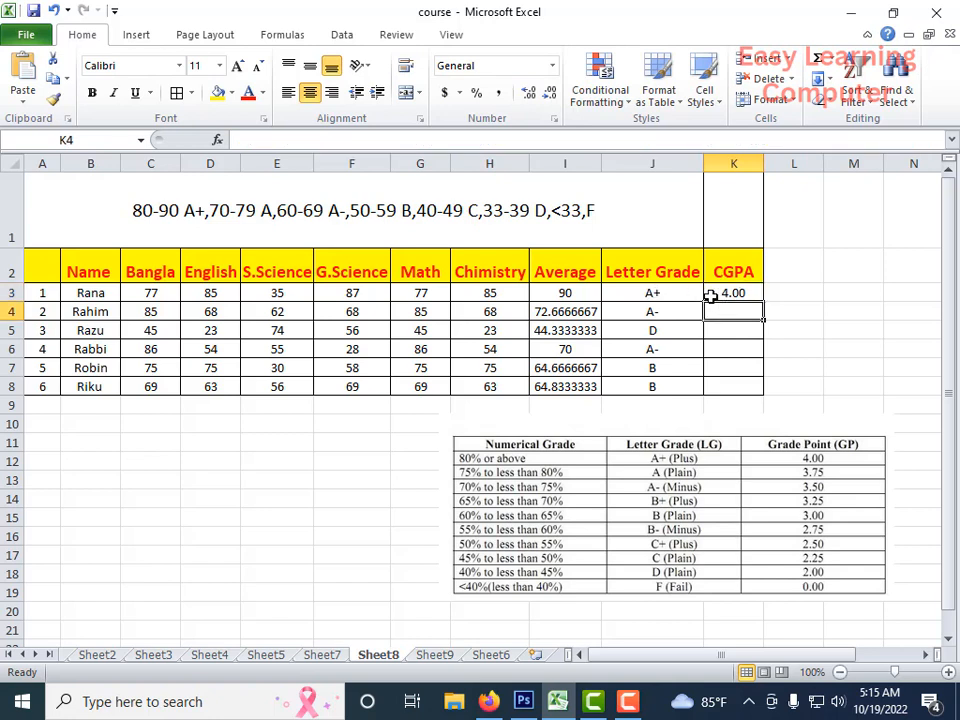
click(721, 292)
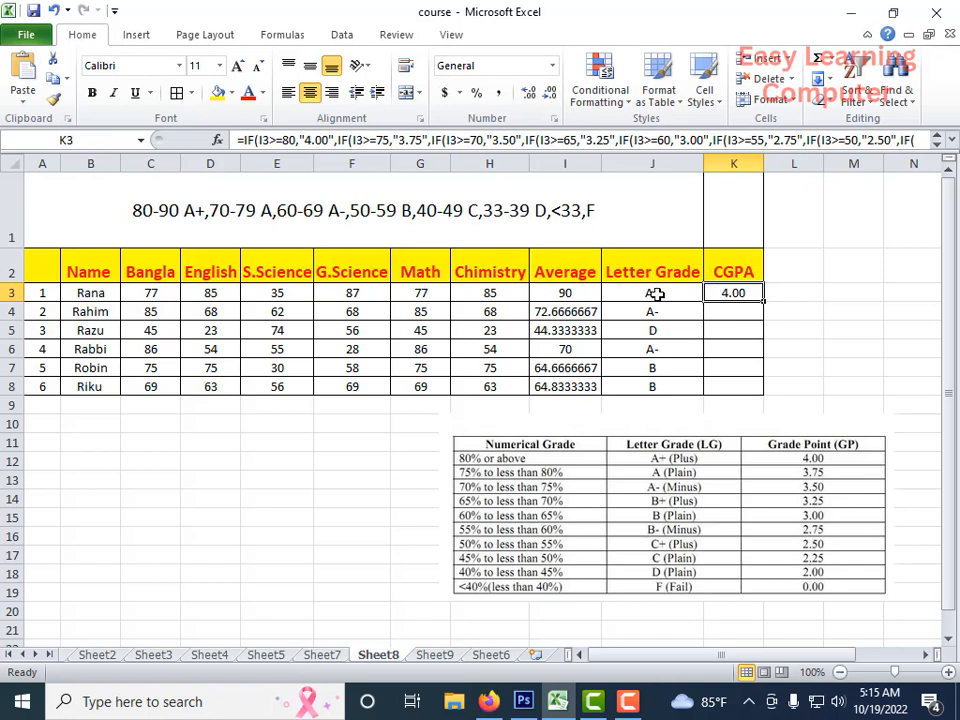
Step: Fill the CGPA formula from K3 down through K8 for the remaining students
double_click(762, 298)
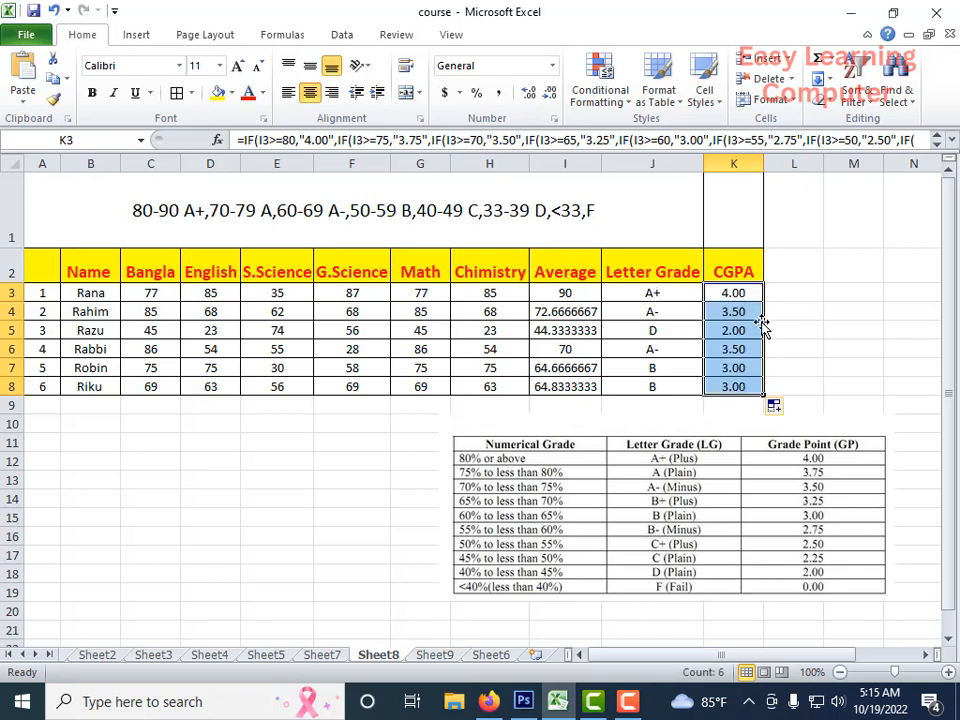
click(734, 404)
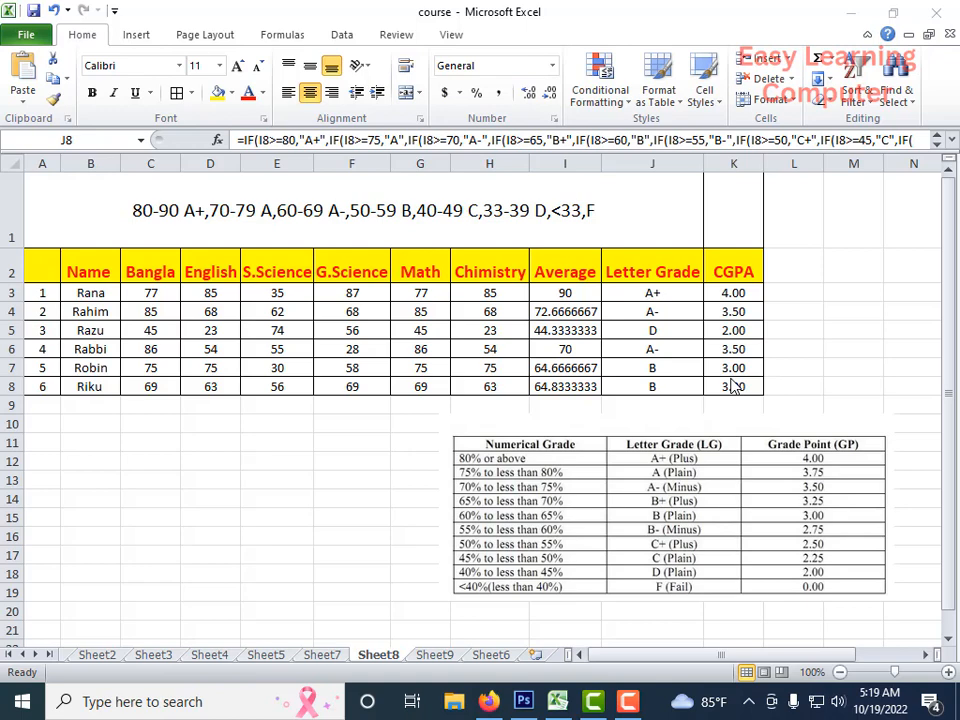
Step: Insert a comparison with I6 at the start of the letter grade formula in J8 and enter it
key(F2)
click(578, 348)
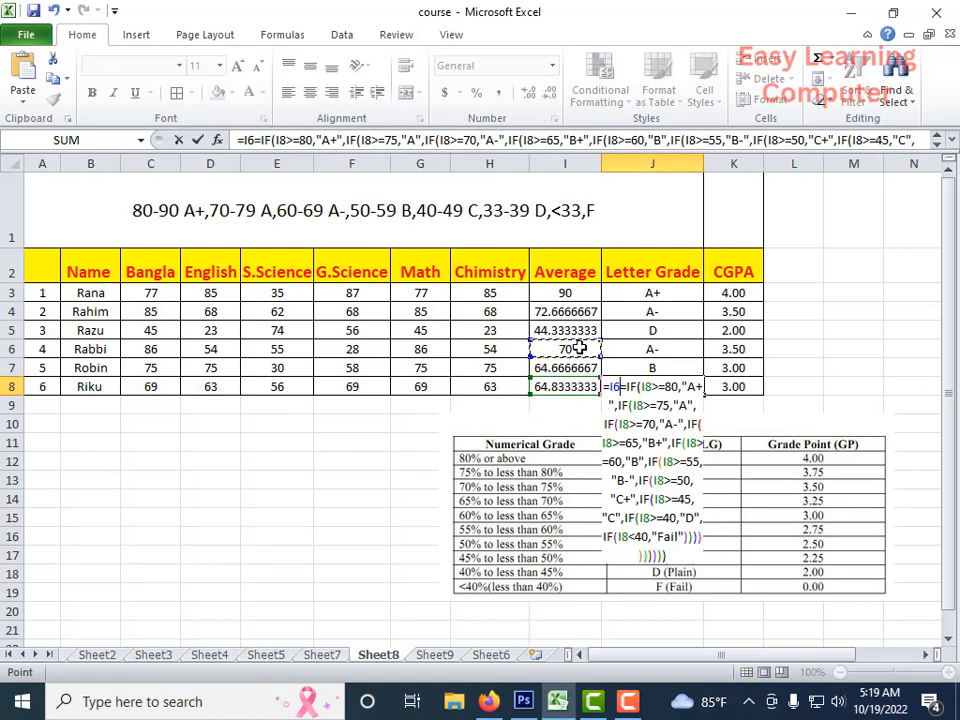
key(Return)
Step: Set the average mark in I6 to 39 and select the CGPA cell K6 to check the formula
click(578, 348)
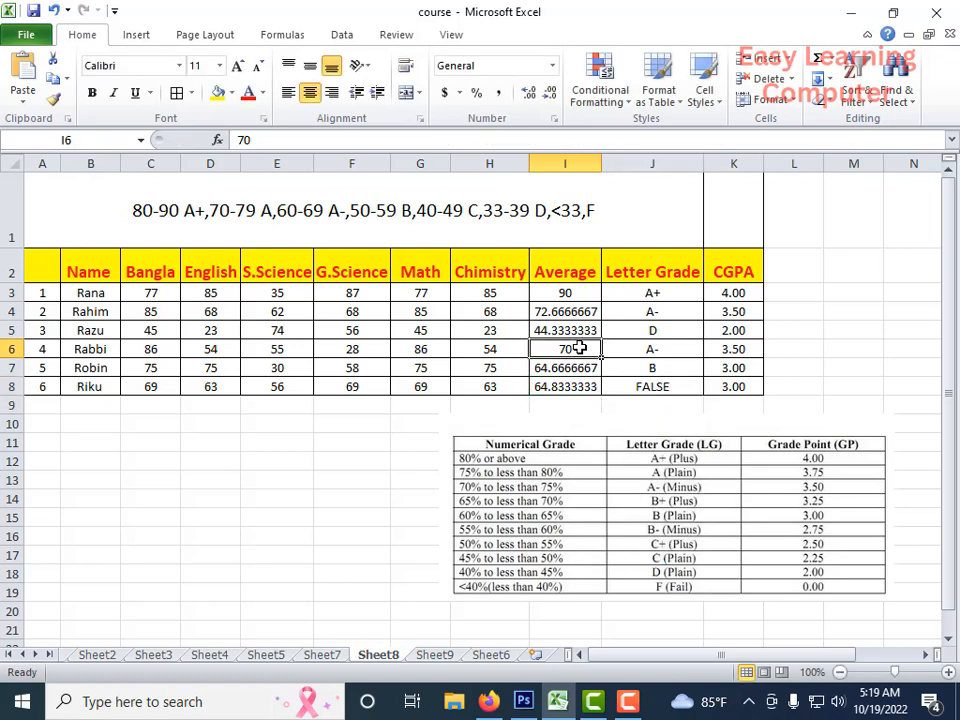
text(39)
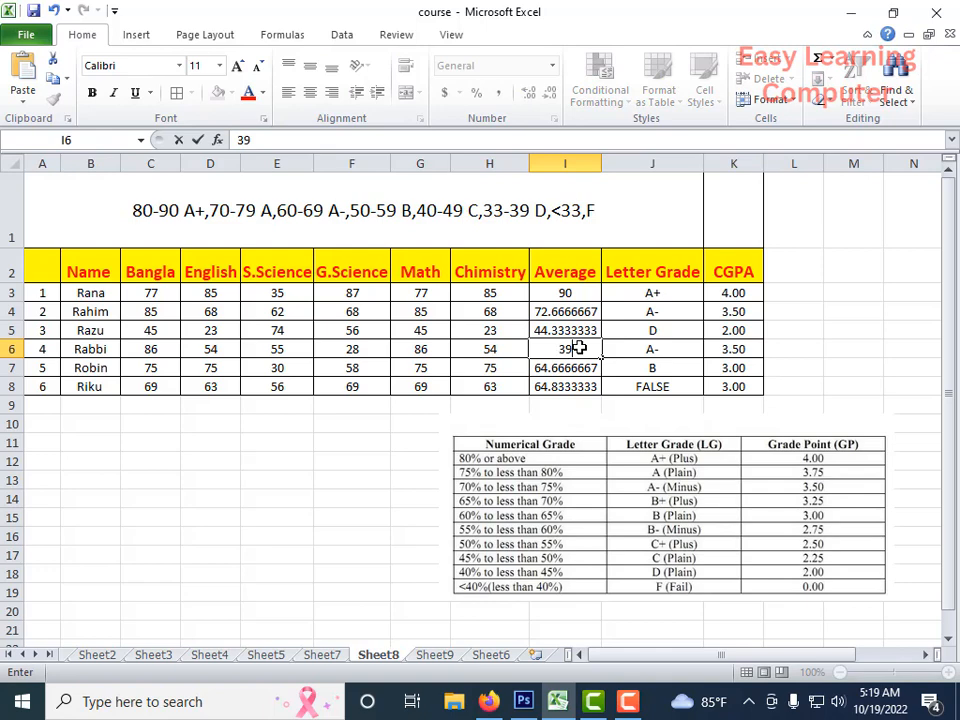
click(750, 350)
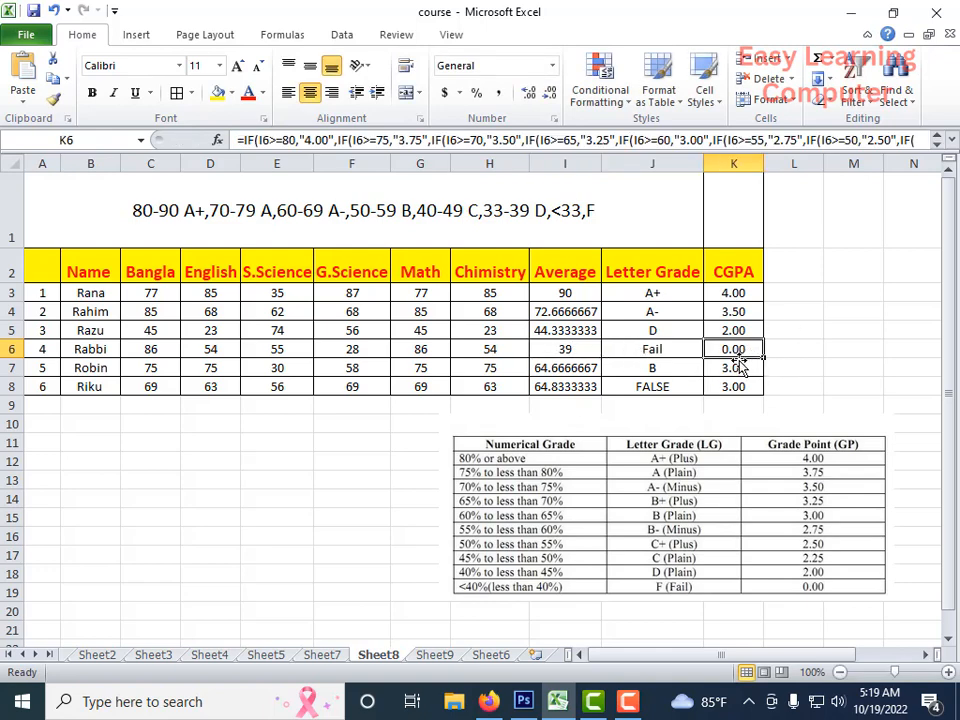
Step: Set the average mark in I6 to 80 to test the letter grade and CGPA formulas
click(571, 349)
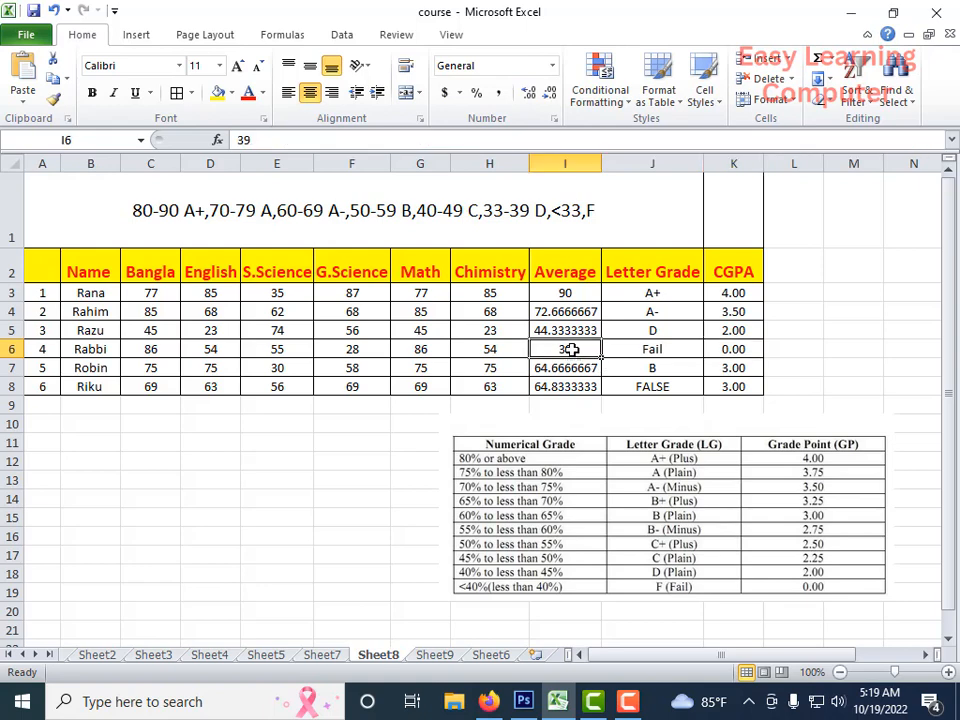
text(80)
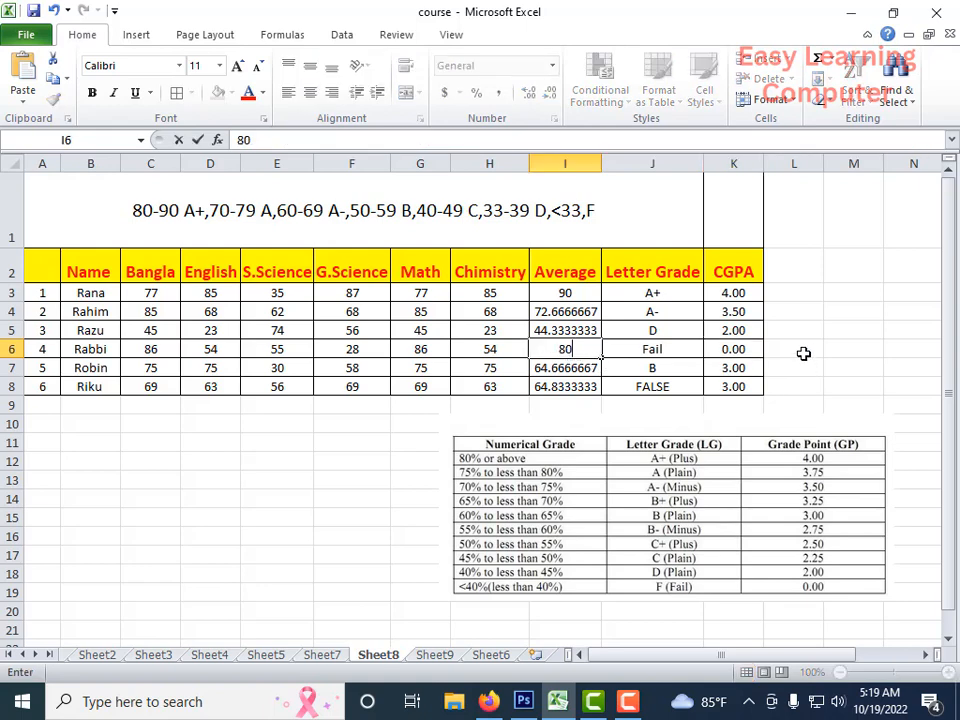
click(803, 353)
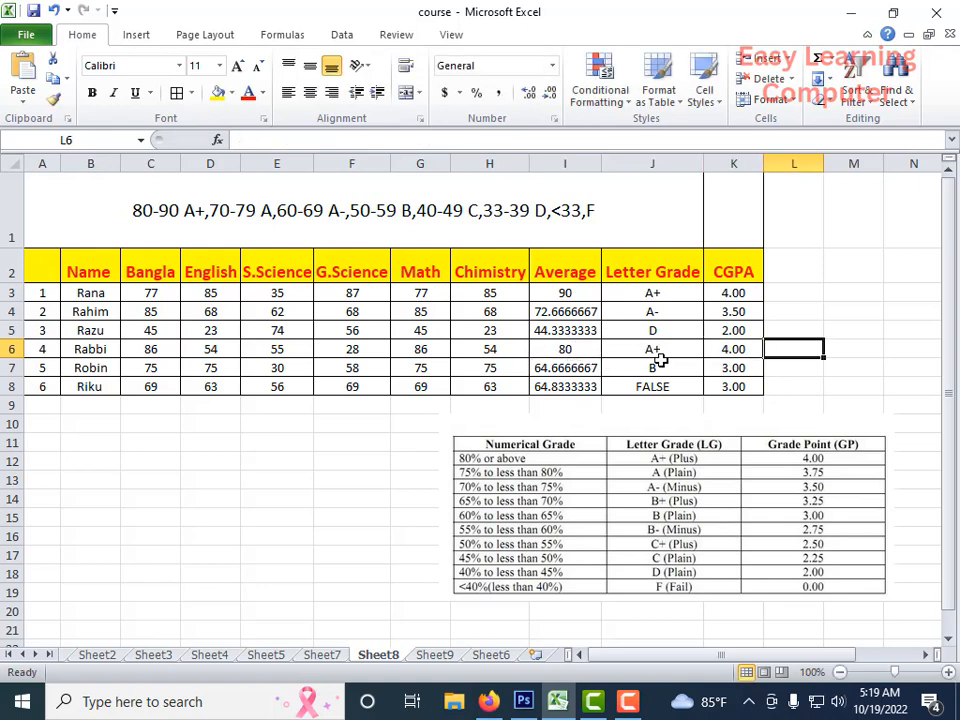